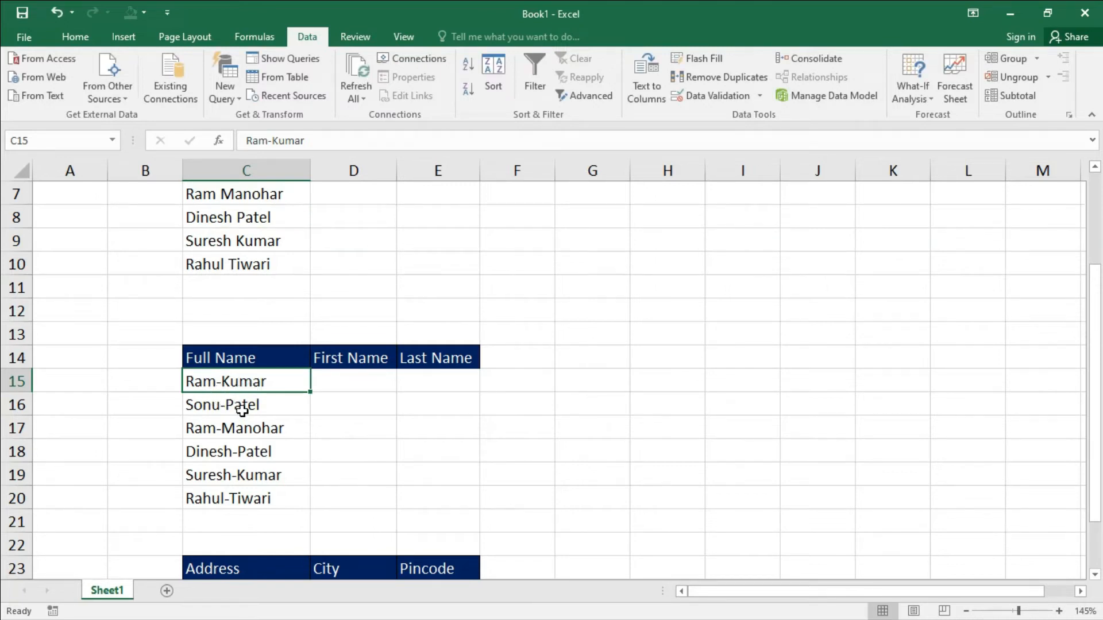
Examine how the entries are separated in the second Full Name list and in the Address list
click(225, 405)
click(242, 432)
click(233, 451)
scroll(378, 439, down, 3)
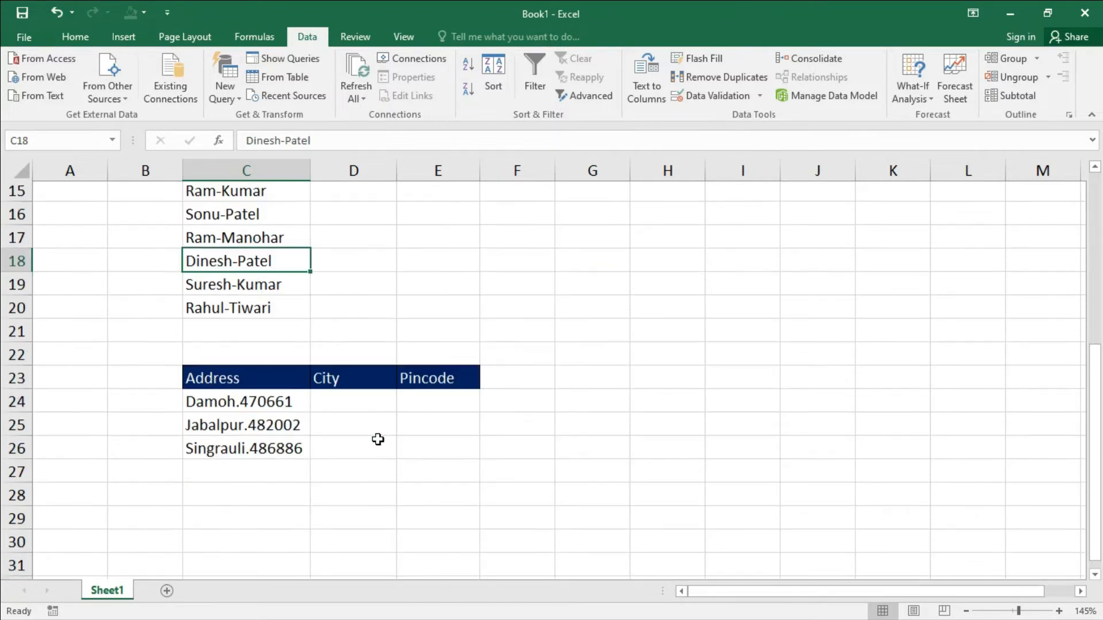
scroll(378, 440, down, 1)
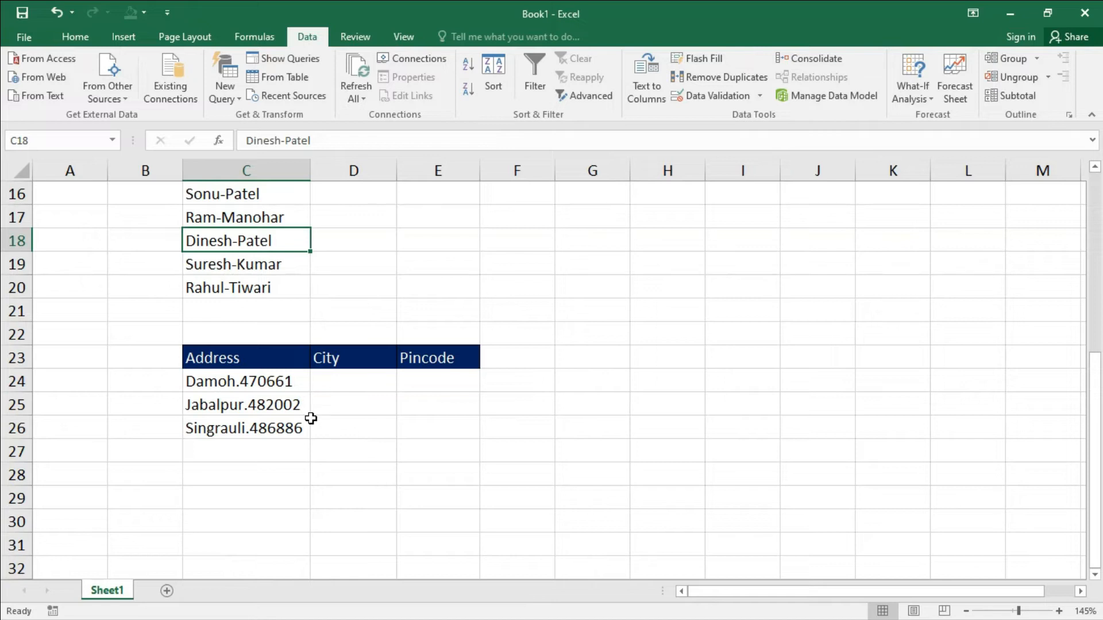
click(271, 389)
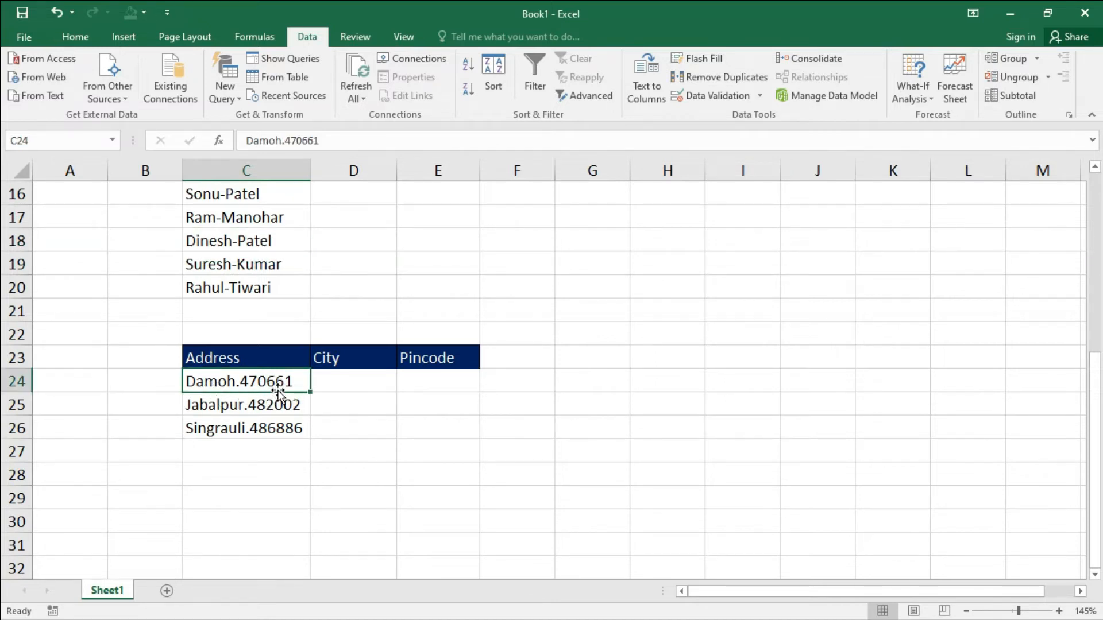
double_click(242, 381)
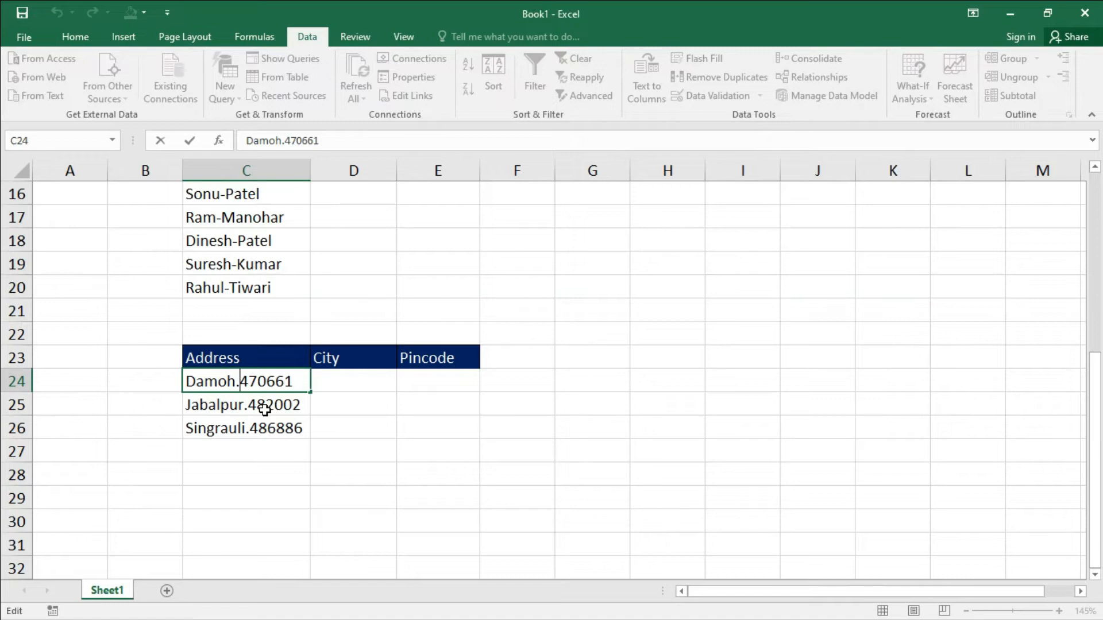
double_click(265, 406)
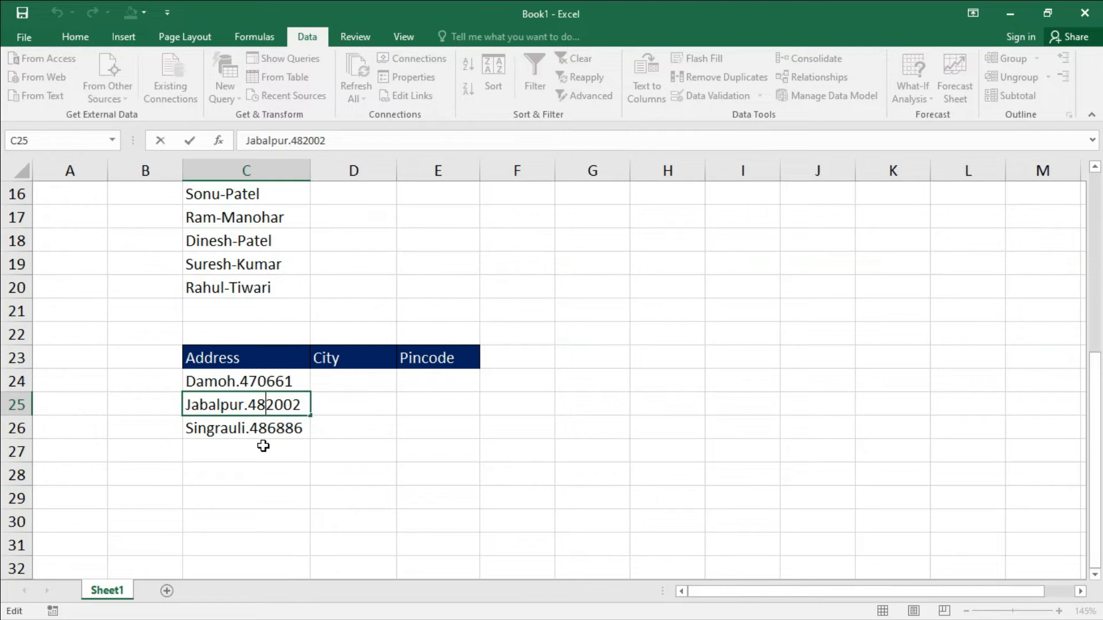
scroll(264, 446, up, 5)
click(268, 404)
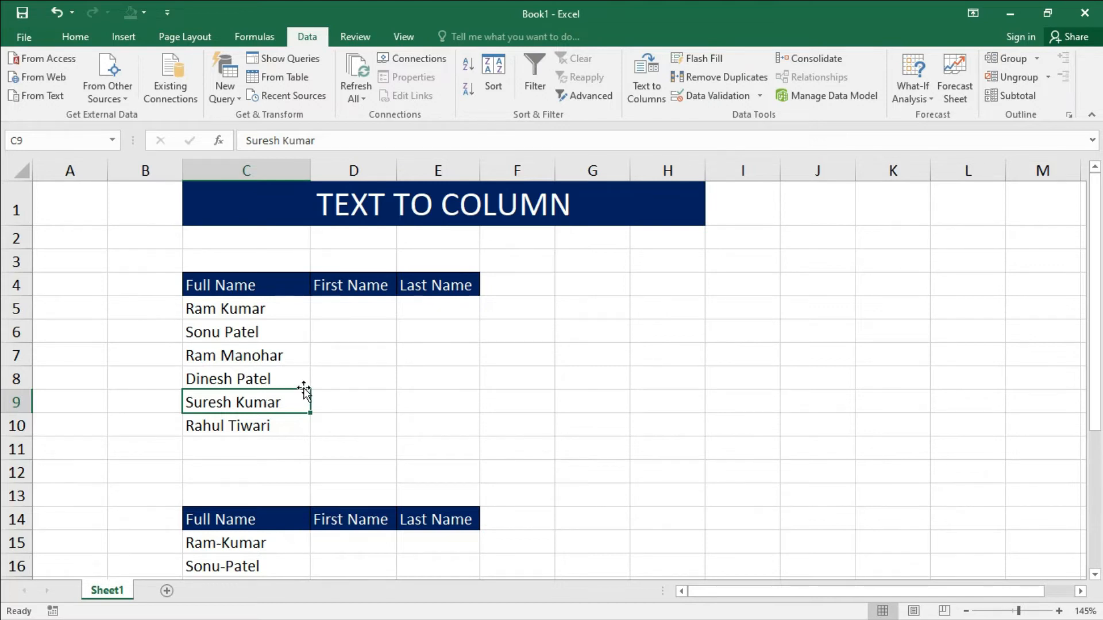
Set up Text to Columns for the names in C5:C10 as Delimited, with Space as the only delimiter instead of Tab
drag(259, 310, 260, 427)
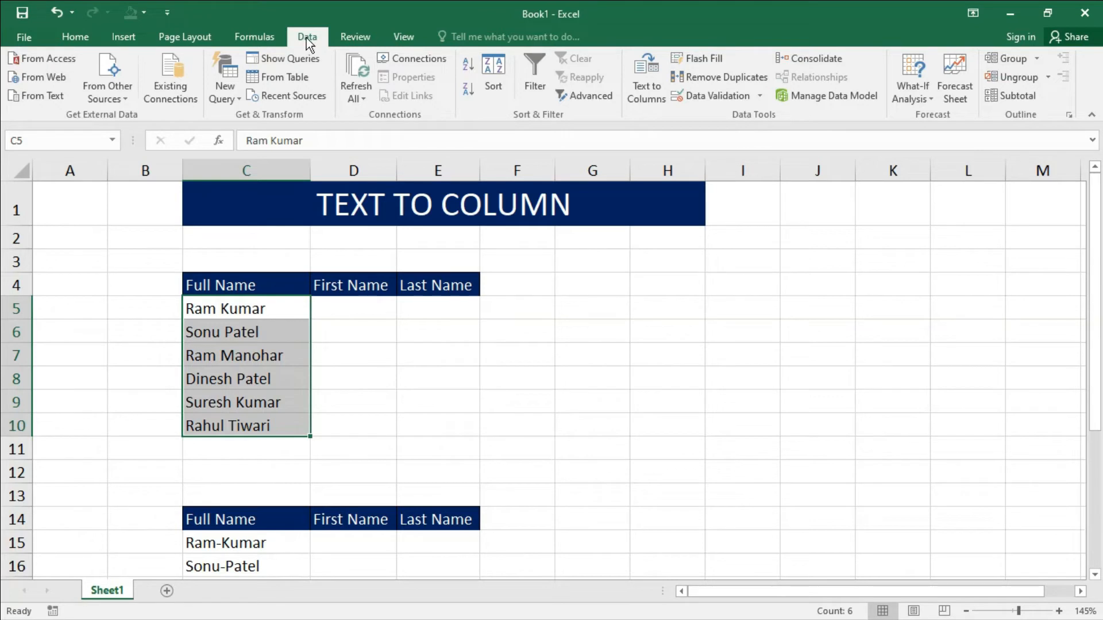
click(647, 102)
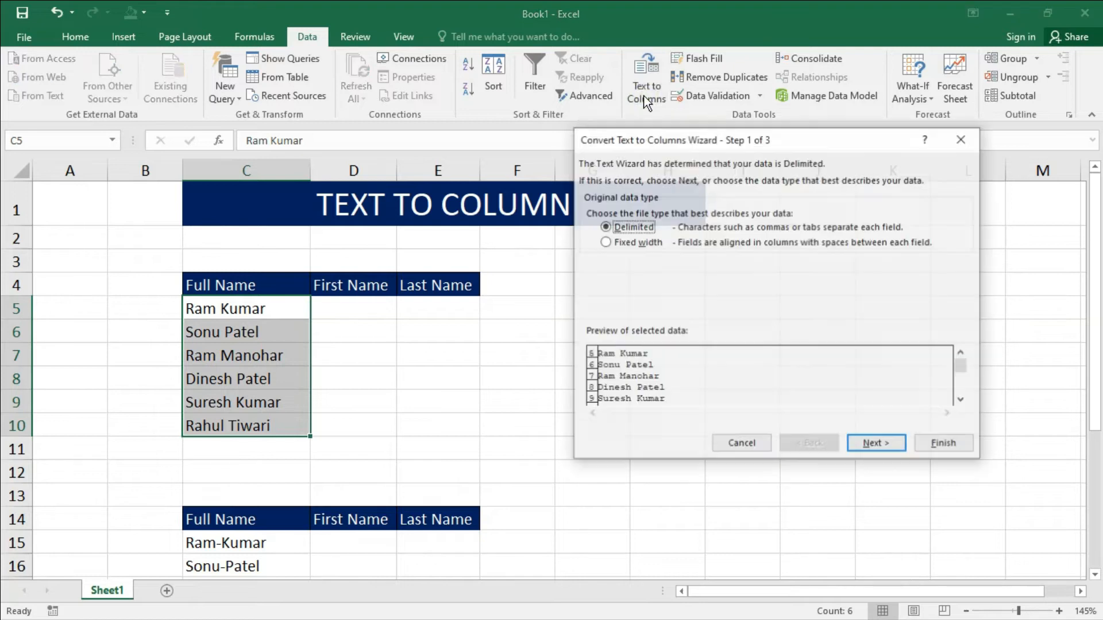
drag(655, 140, 588, 130)
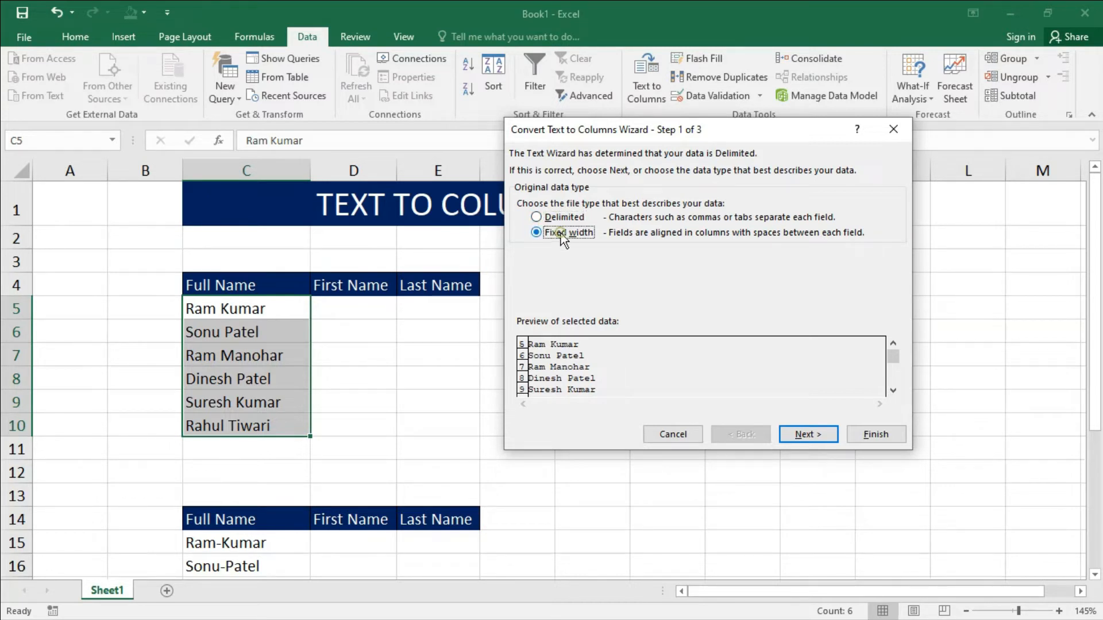
click(553, 218)
click(562, 220)
click(810, 435)
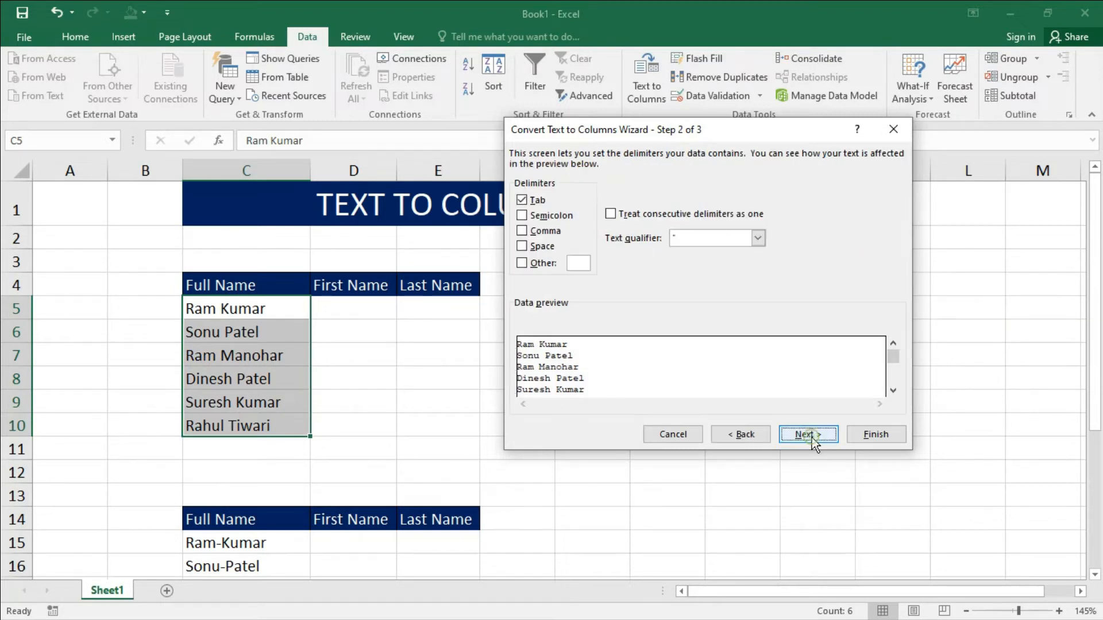
click(539, 202)
click(522, 246)
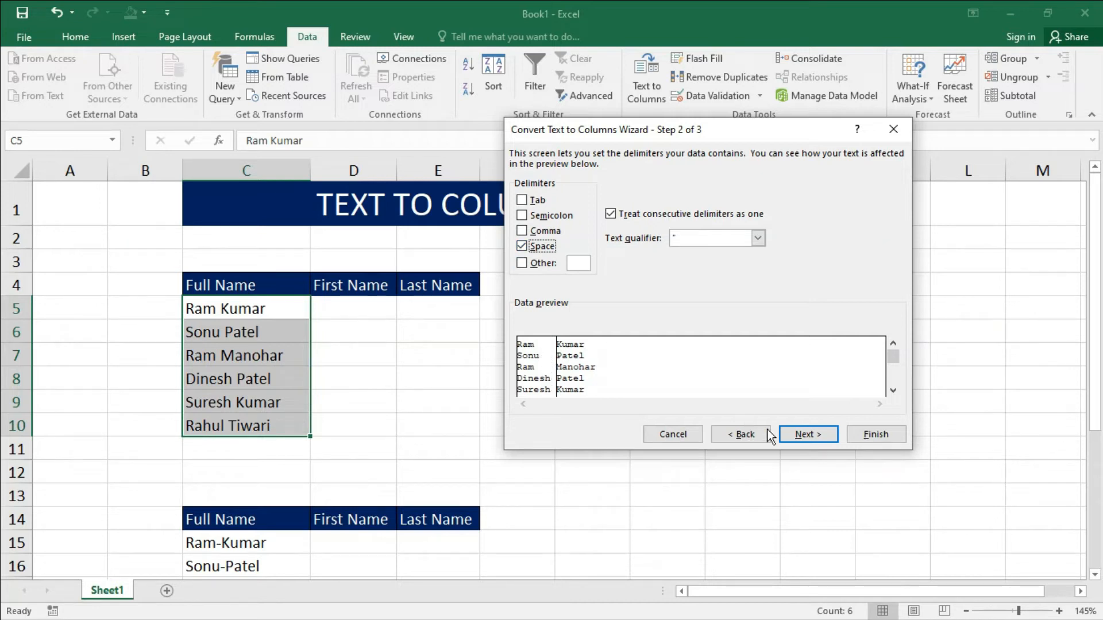
click(807, 437)
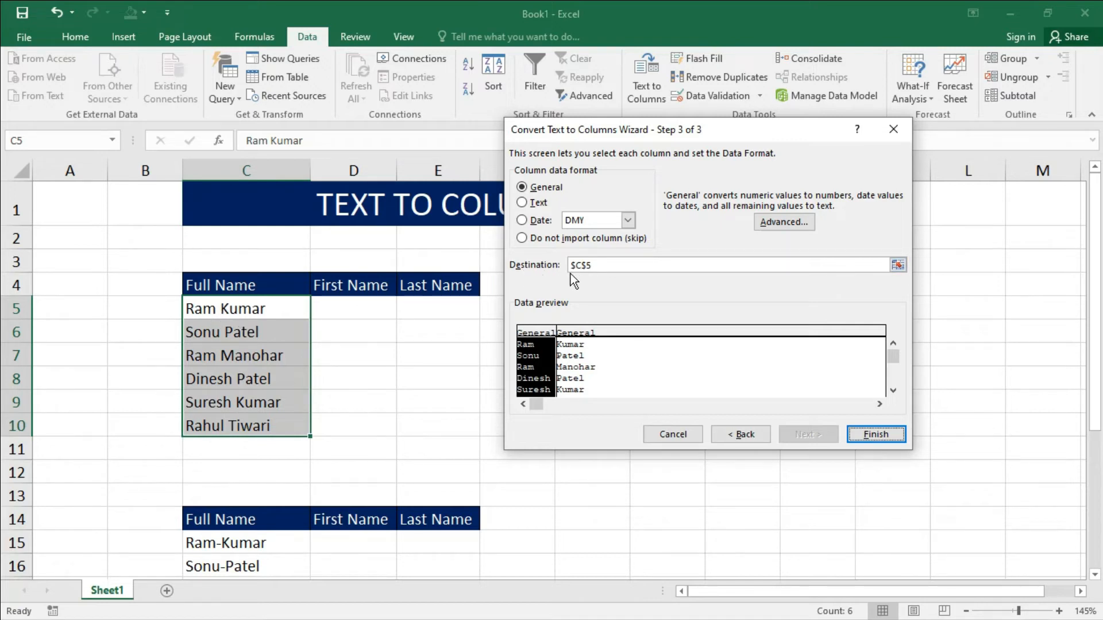
Try splitting the names with the default destination $C$5, and undo that split
click(878, 434)
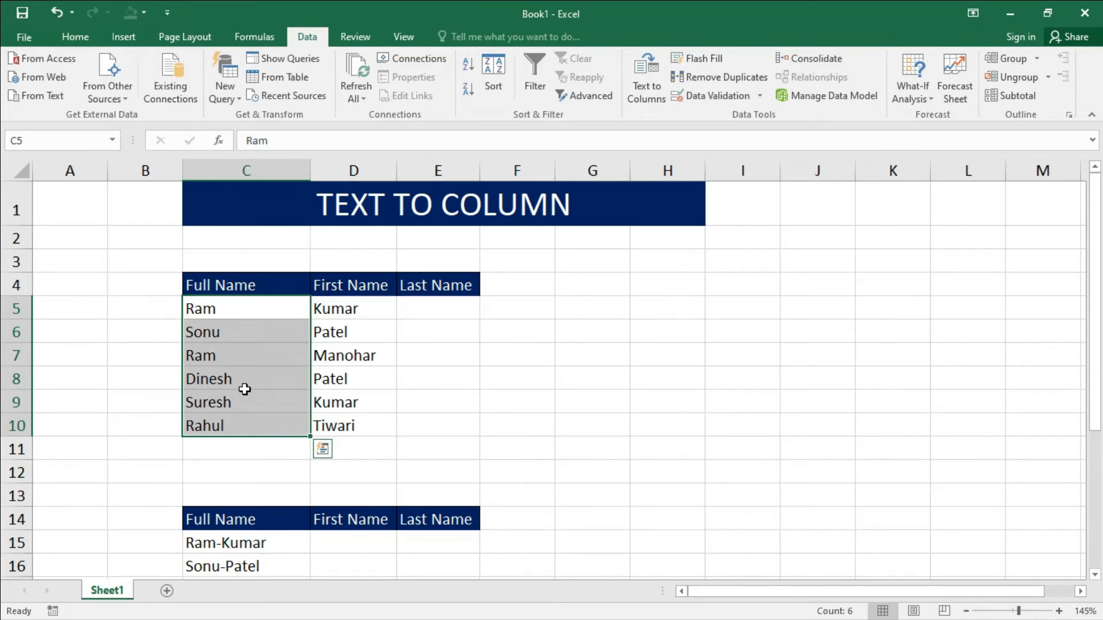
key(ctrl+z)
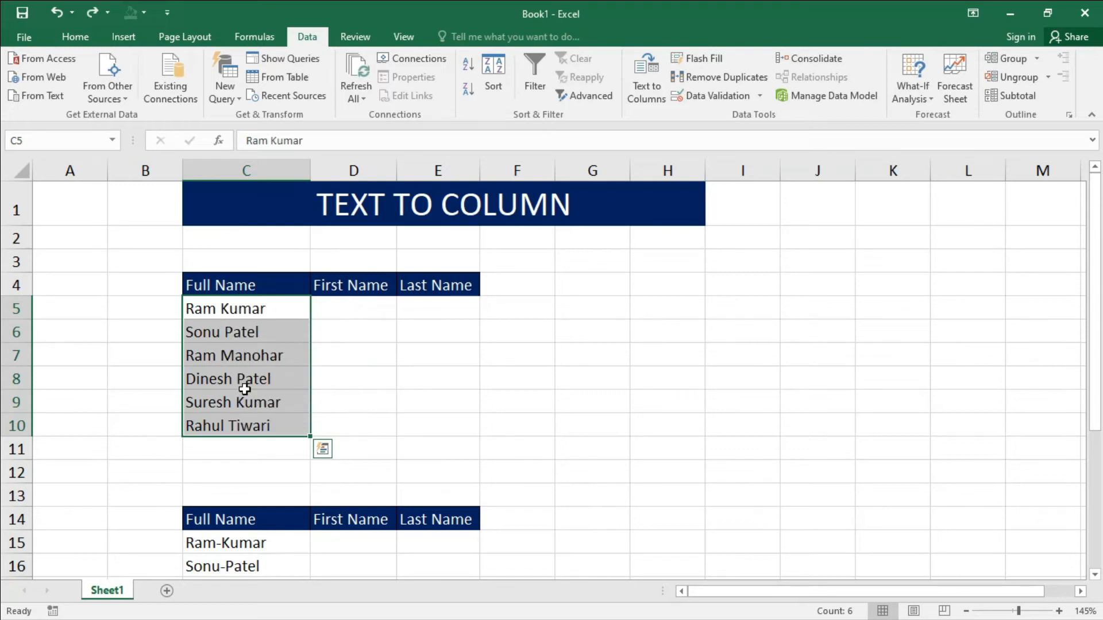
Split the names in C5:C10 at the space with Text to Columns, using the Delimited type and D5 as the destination
click(647, 90)
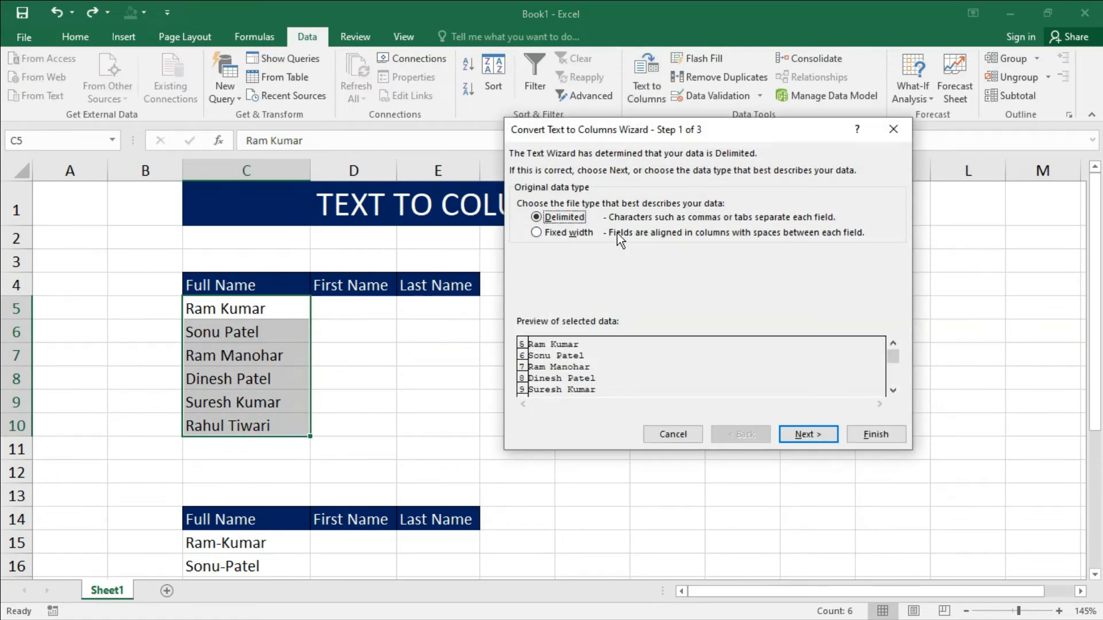
click(808, 435)
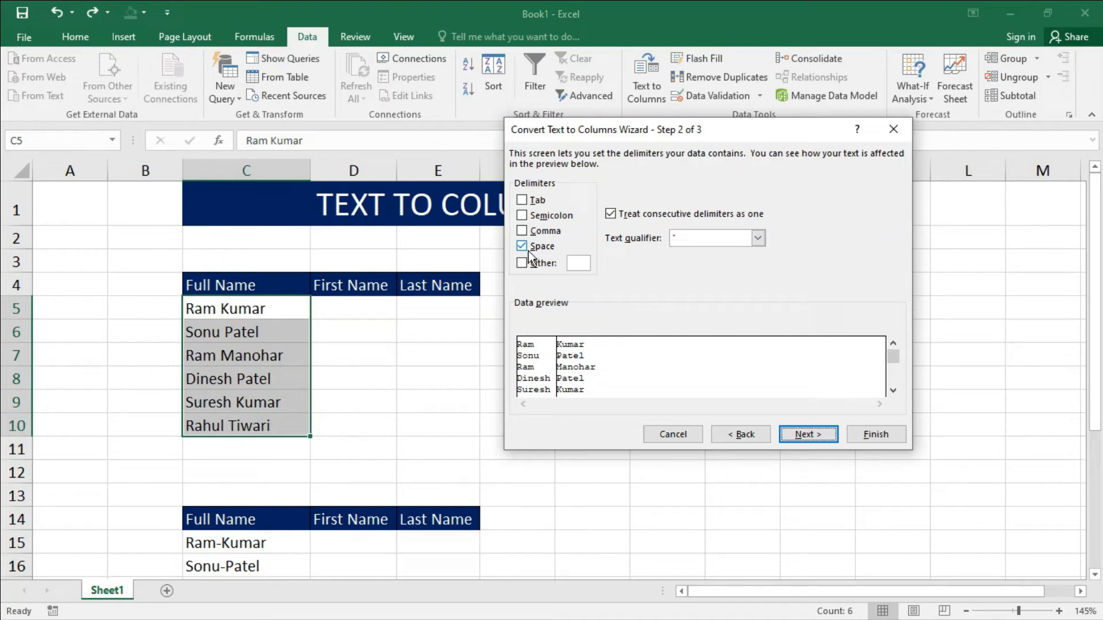
click(820, 432)
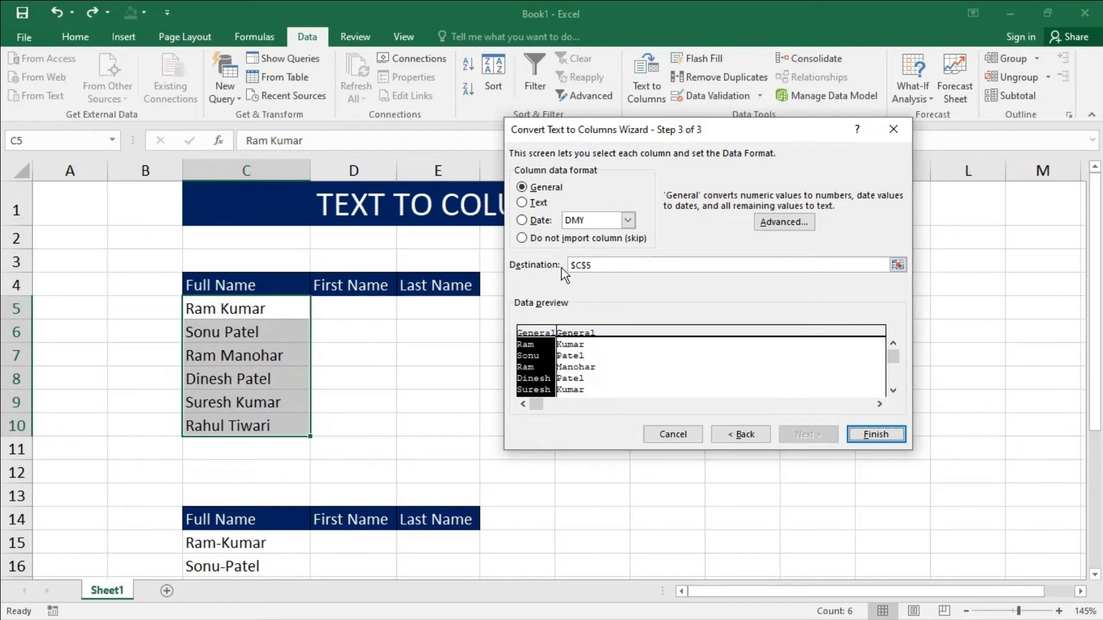
click(897, 265)
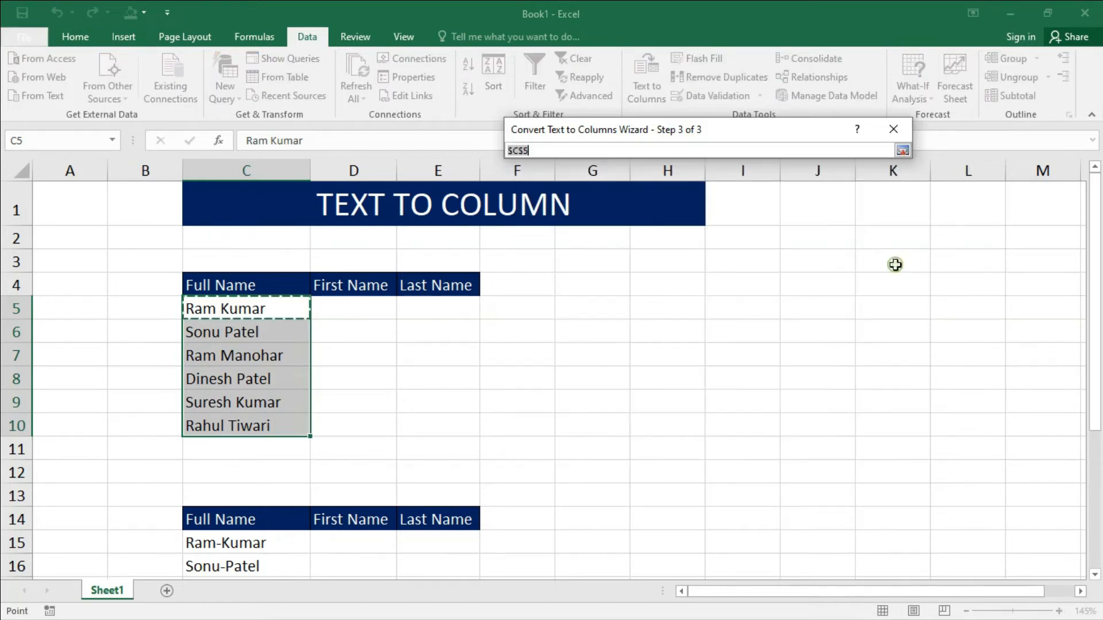
click(363, 310)
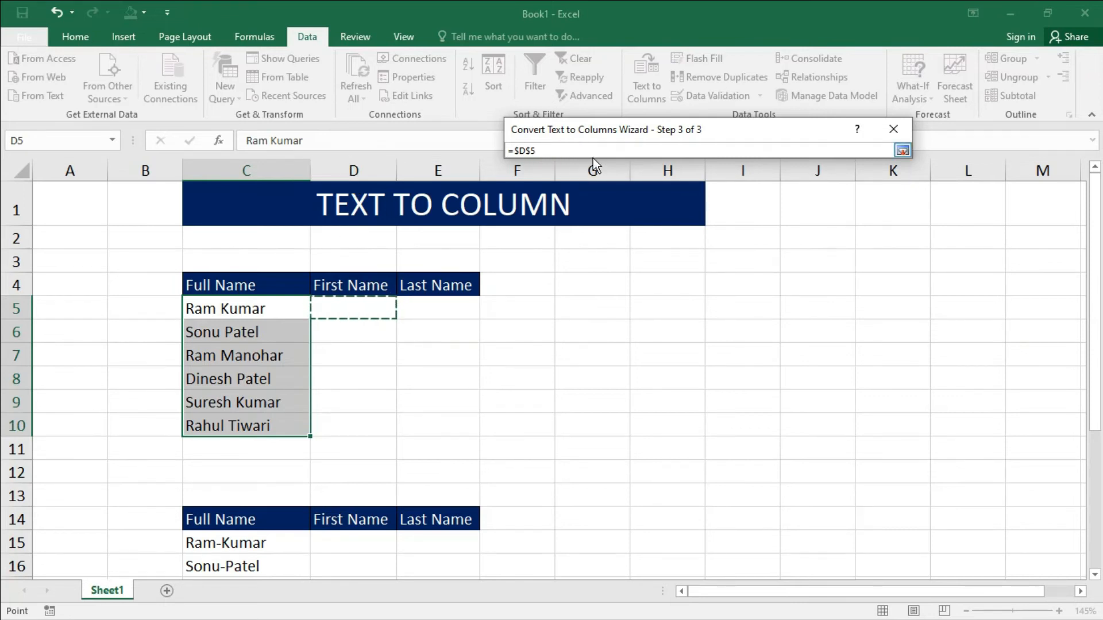
click(903, 151)
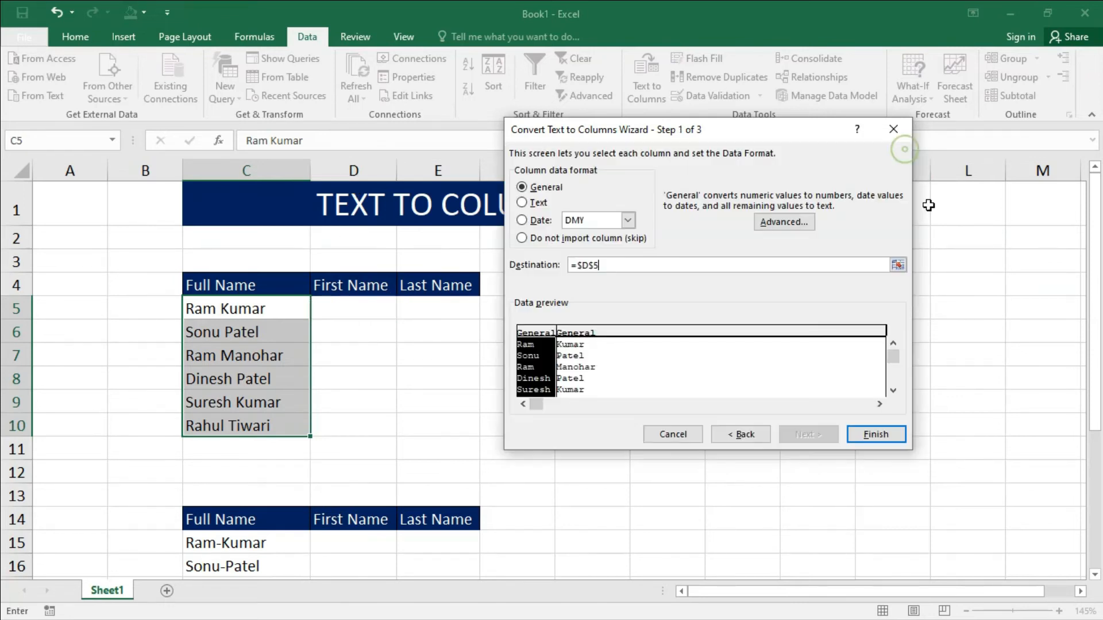
click(886, 435)
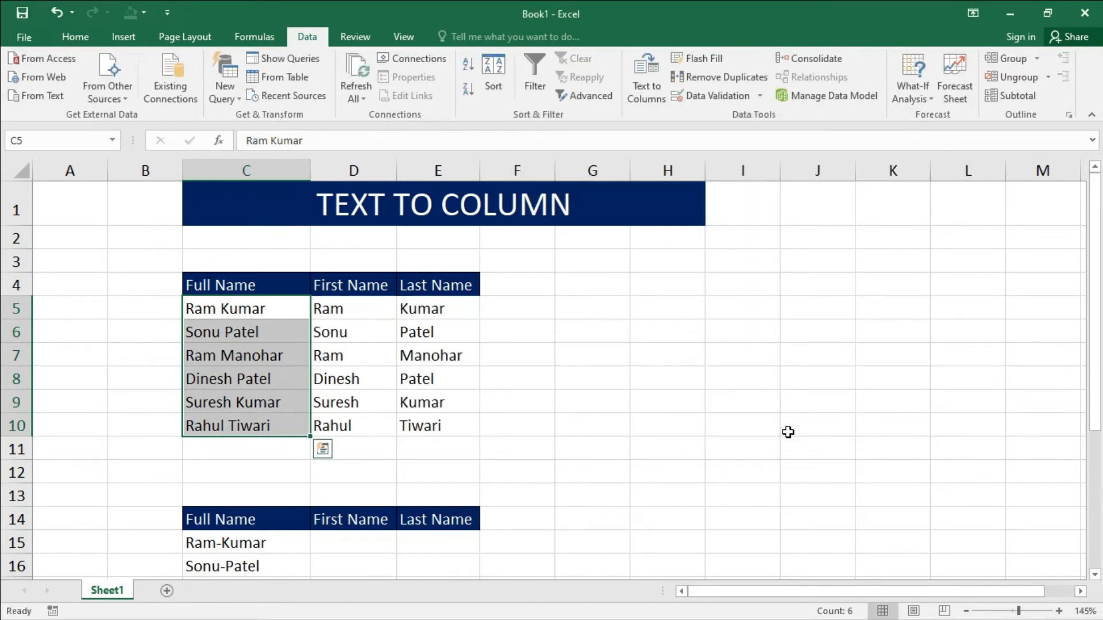
click(377, 313)
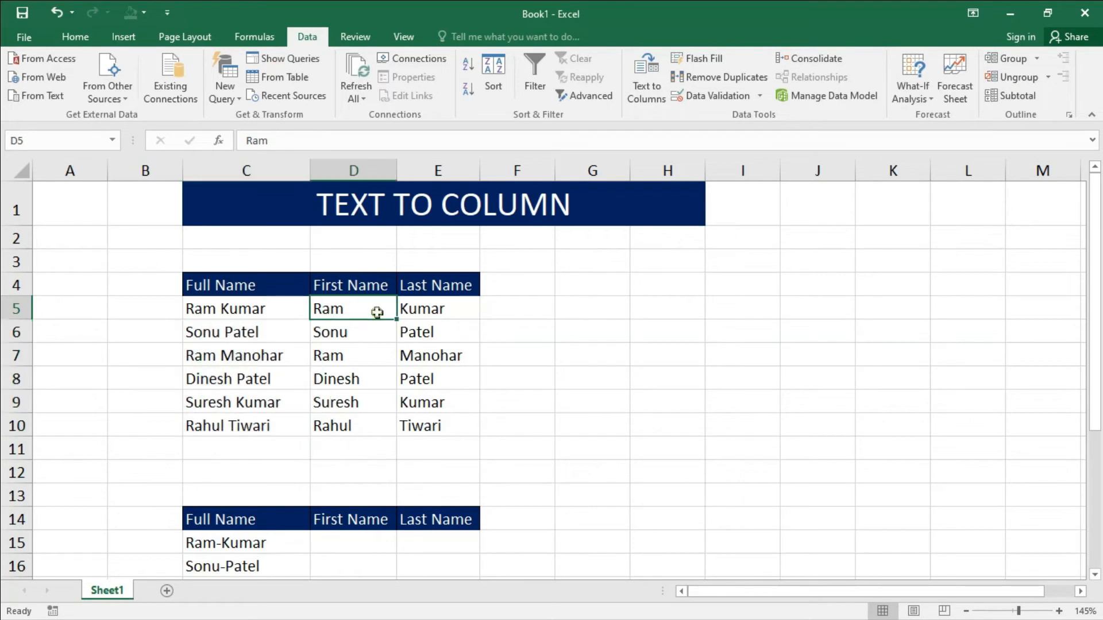
click(449, 310)
click(351, 311)
click(437, 311)
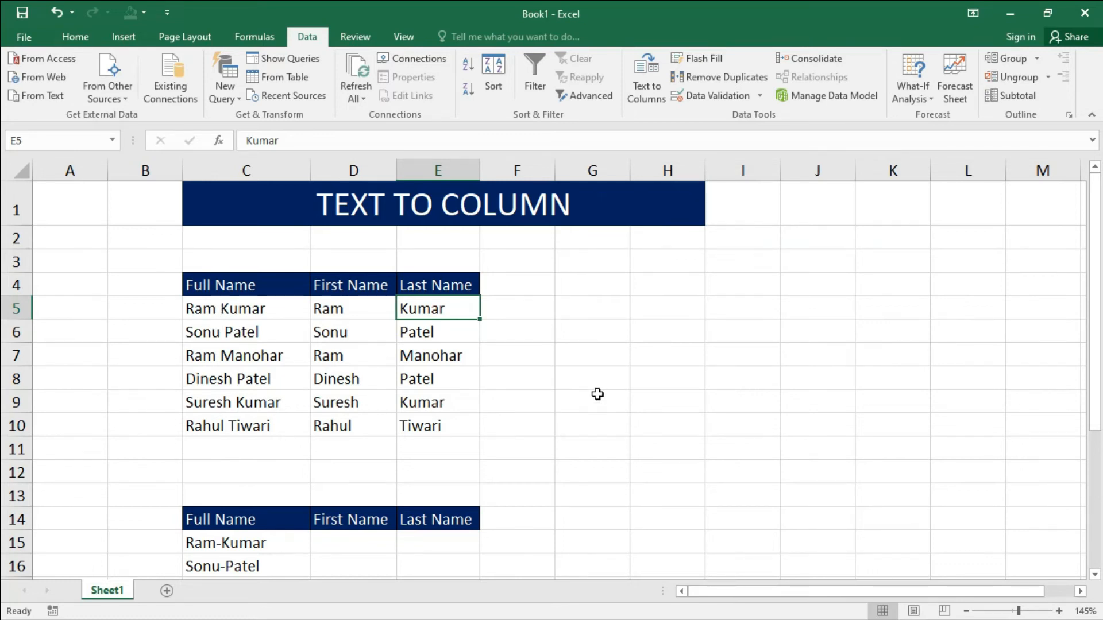
Set up Text to Columns for the names in C15:C20 as Delimited, with "-" as the only delimiter instead of Space
scroll(596, 394, down, 2)
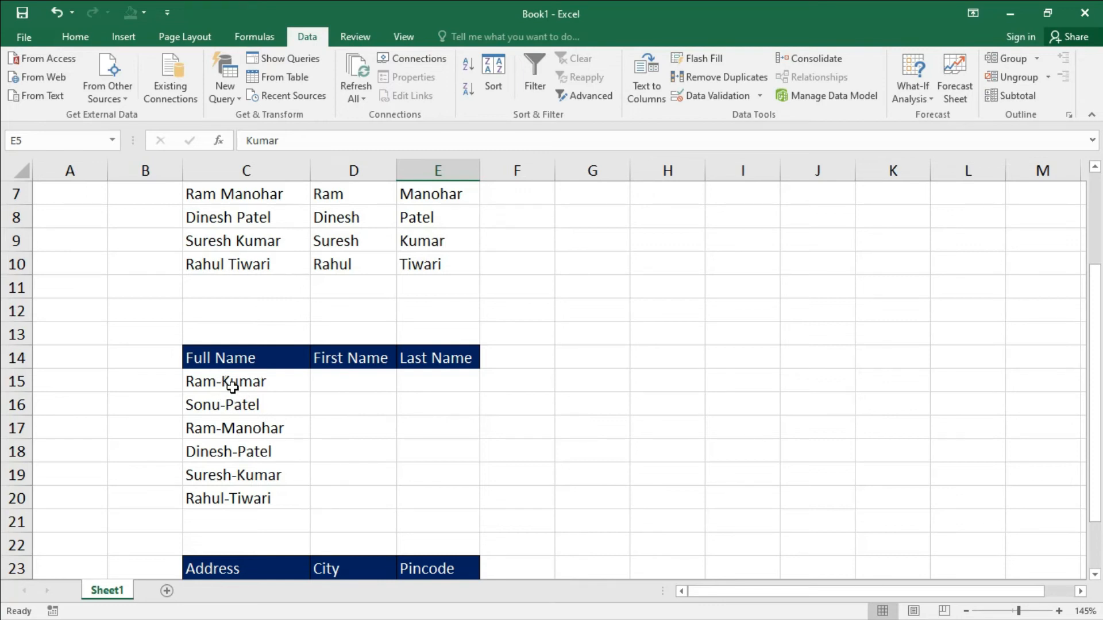
drag(235, 384, 241, 498)
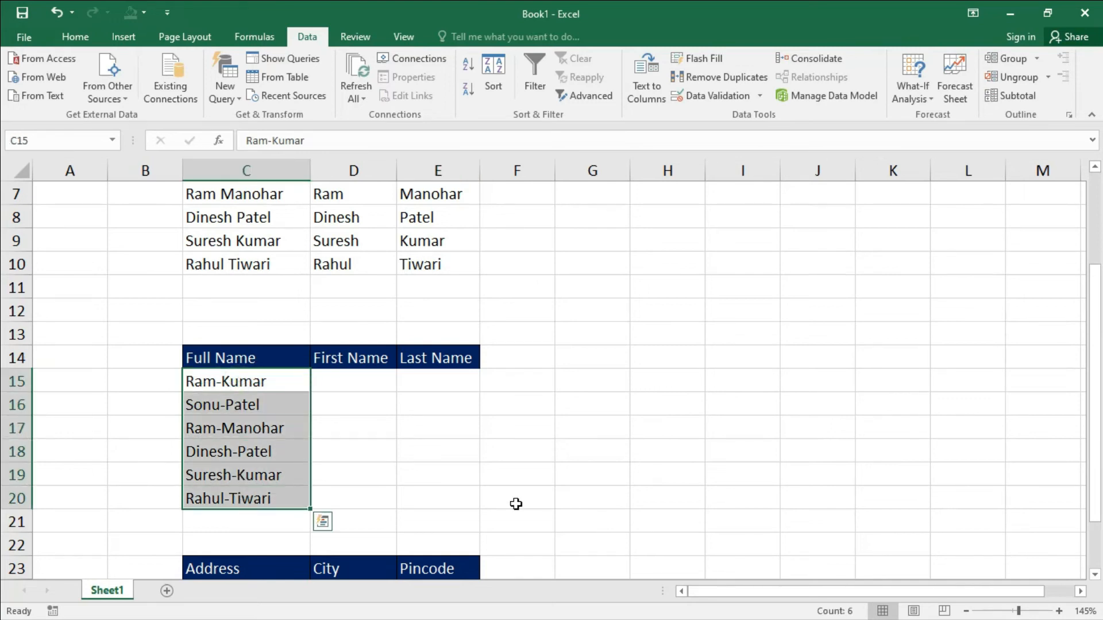
click(644, 93)
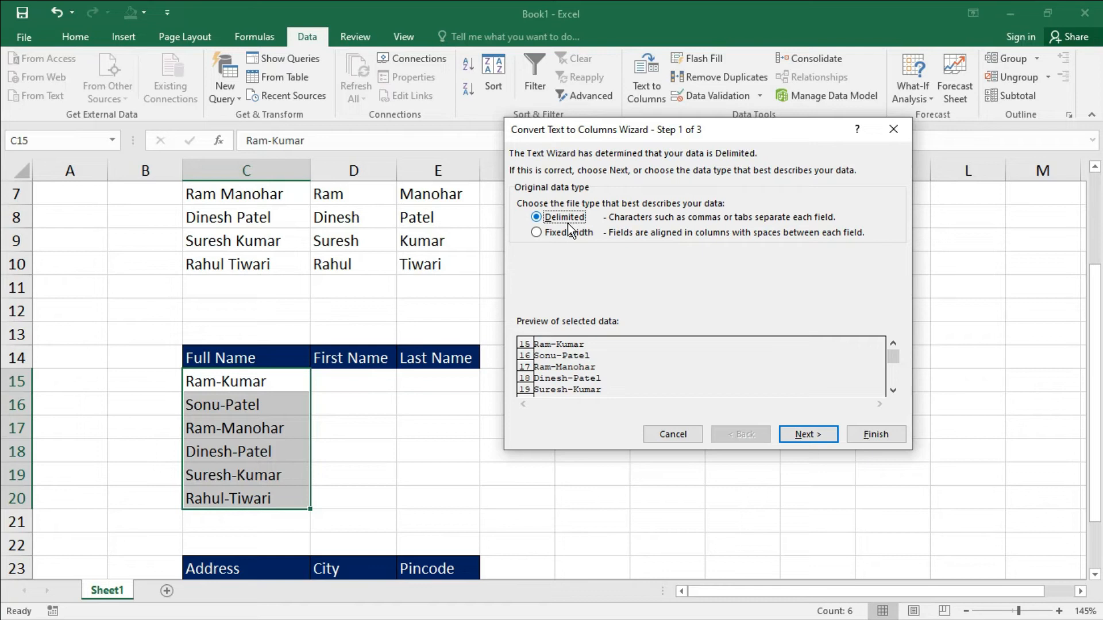
click(812, 440)
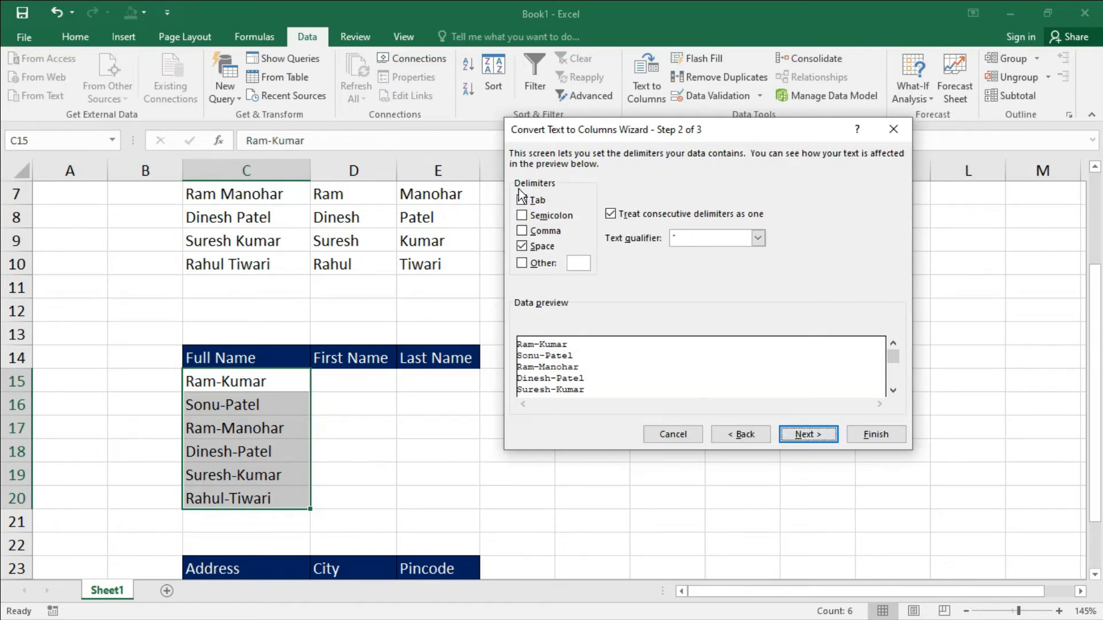
click(537, 264)
click(523, 247)
click(586, 264)
text(-)
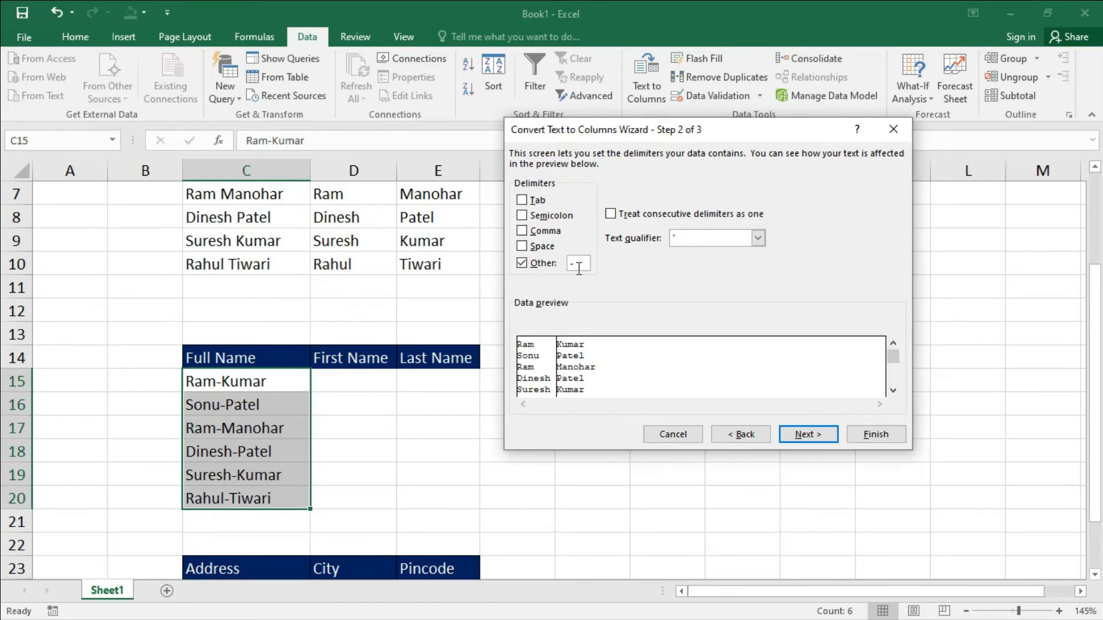
Set the destination of the split to D15 and complete the conversion with the General column format
click(805, 435)
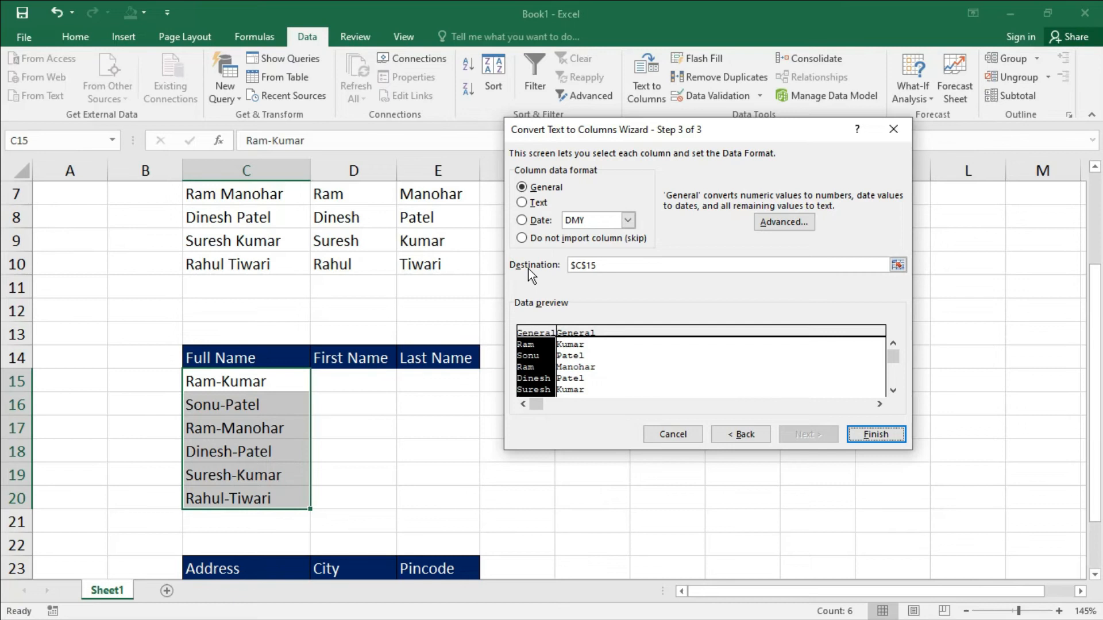
click(897, 263)
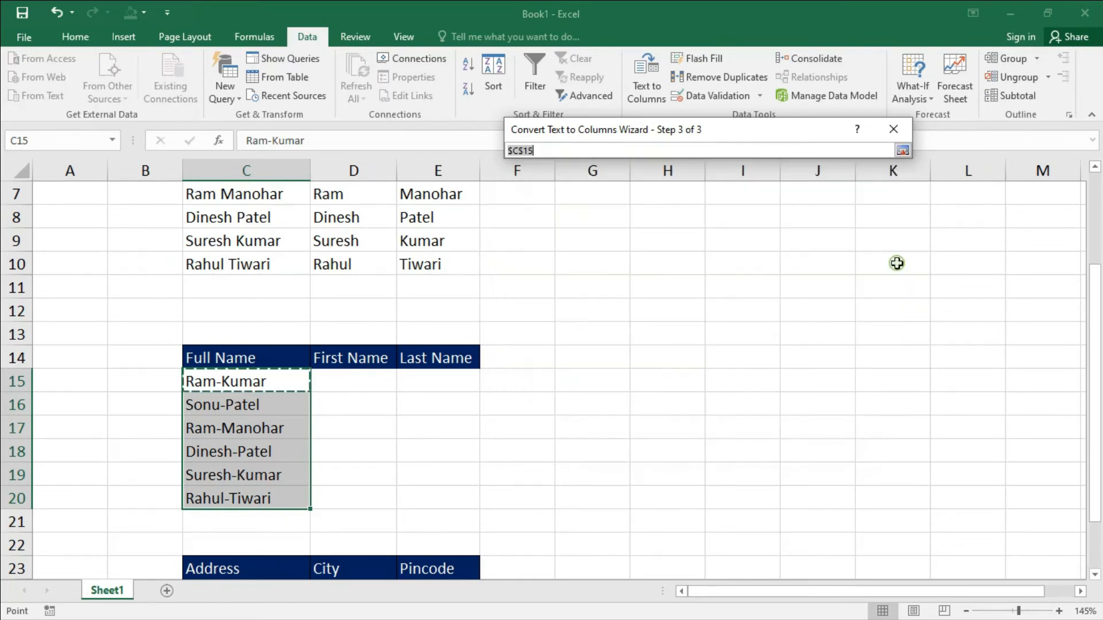
click(373, 386)
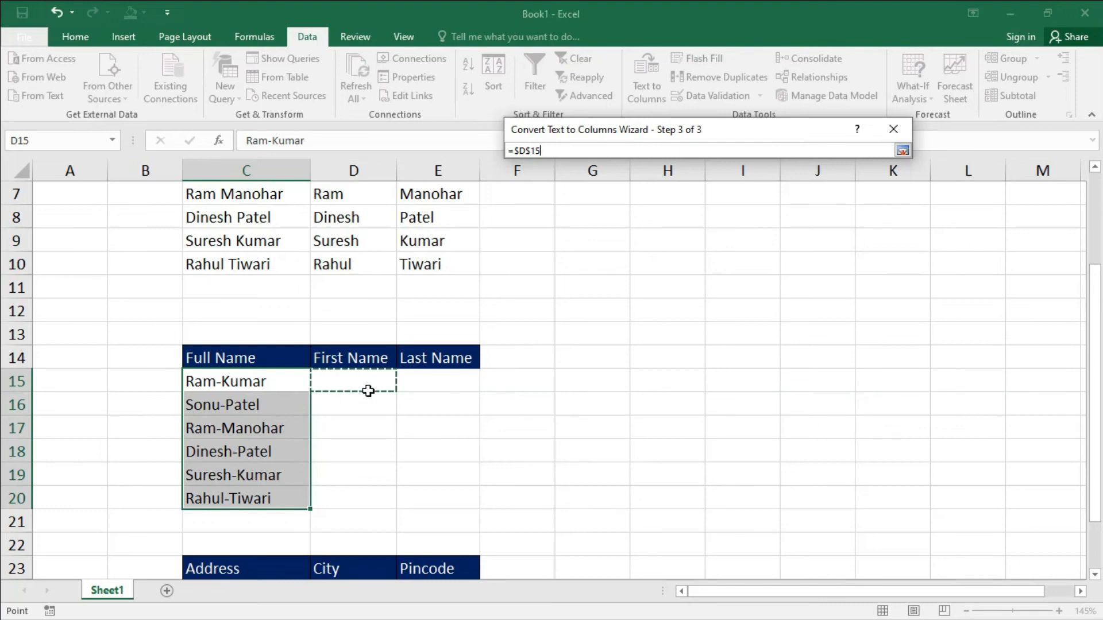
click(904, 151)
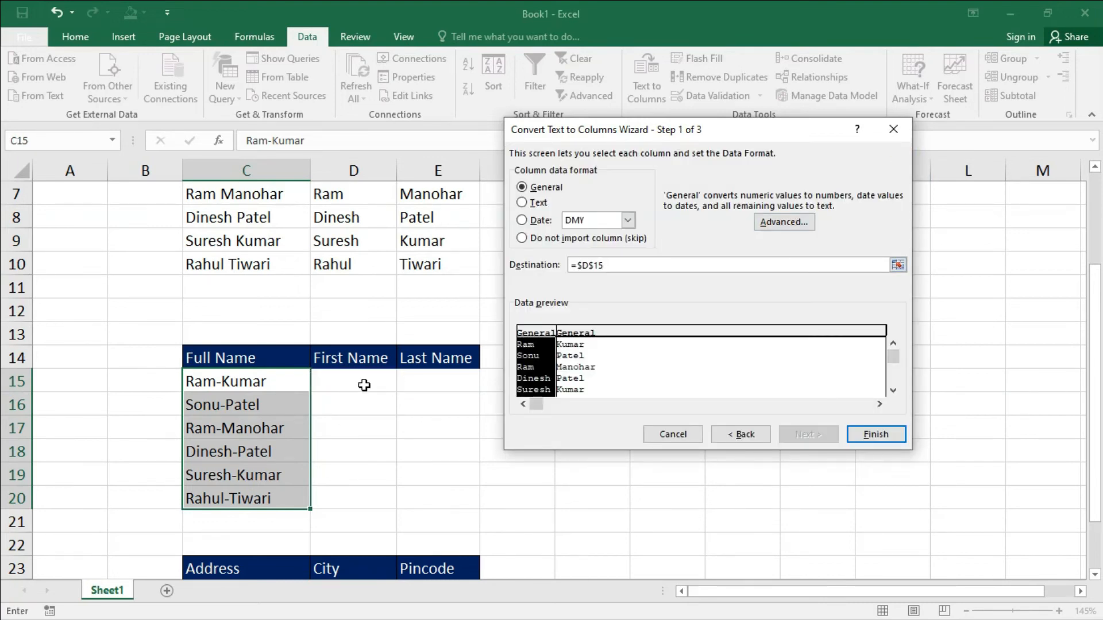
click(879, 435)
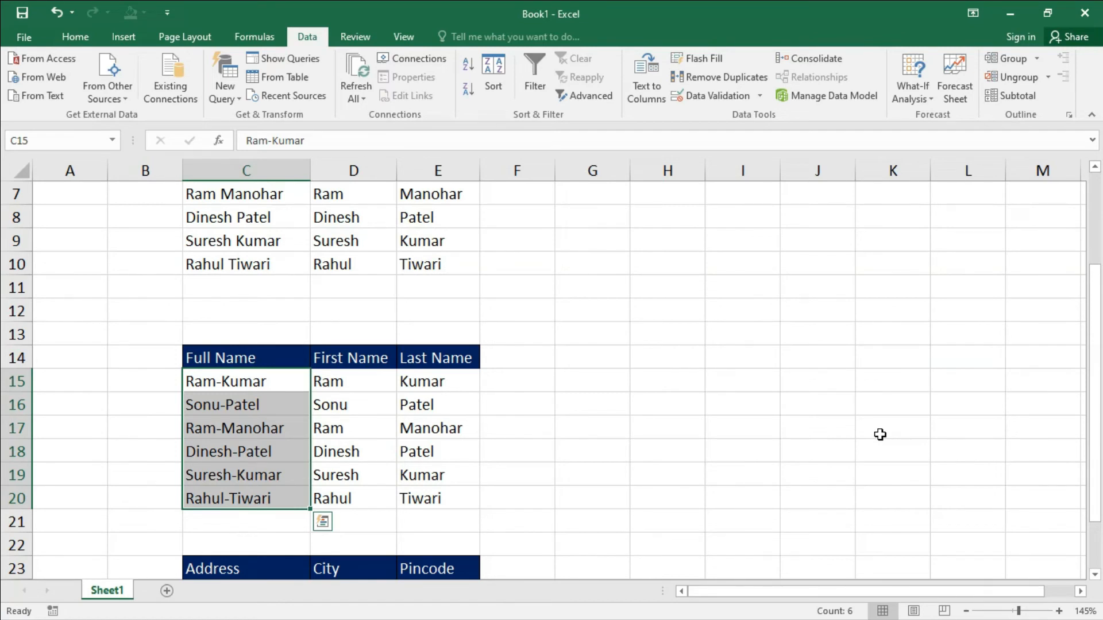
Set up Text to Columns for the addresses in C24:C26 as Delimited, with "." as the Other delimiter
click(398, 435)
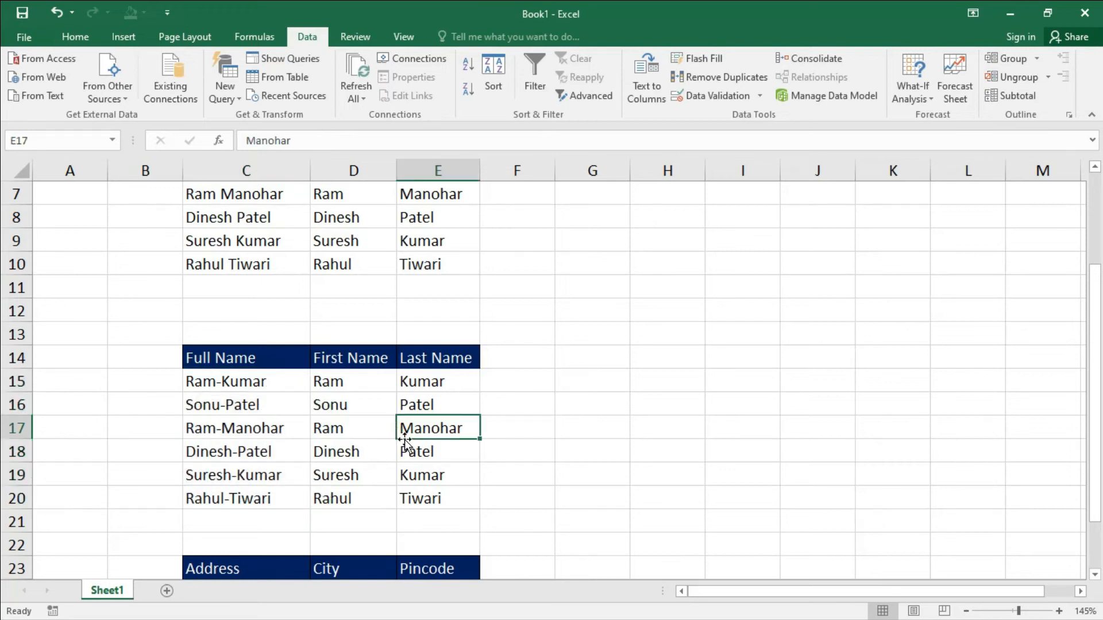
scroll(410, 437, down, 3)
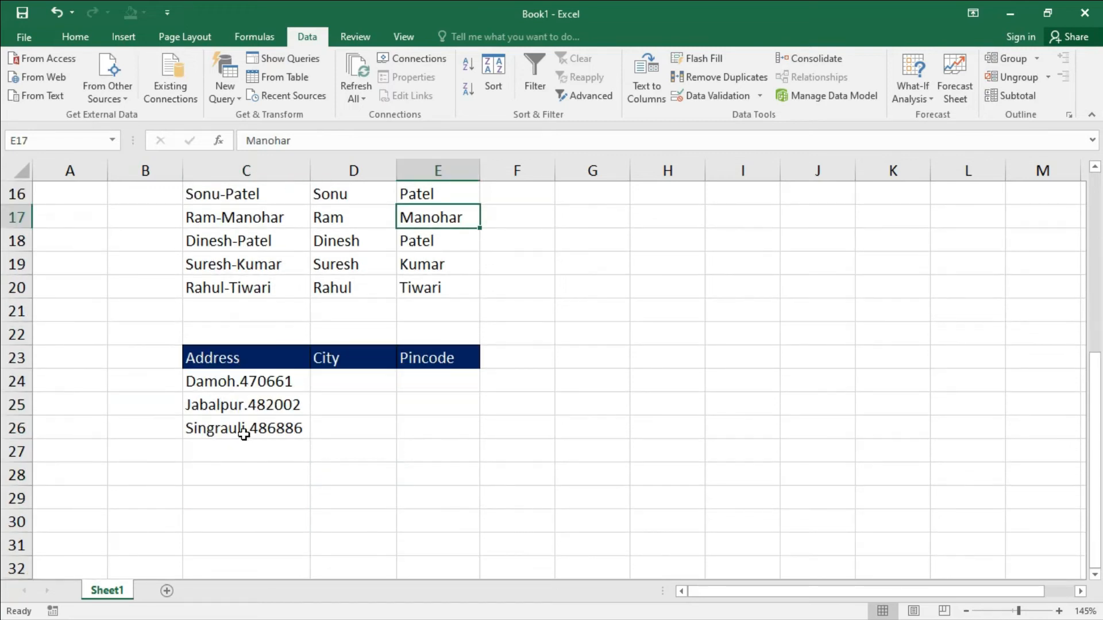
drag(224, 382, 239, 431)
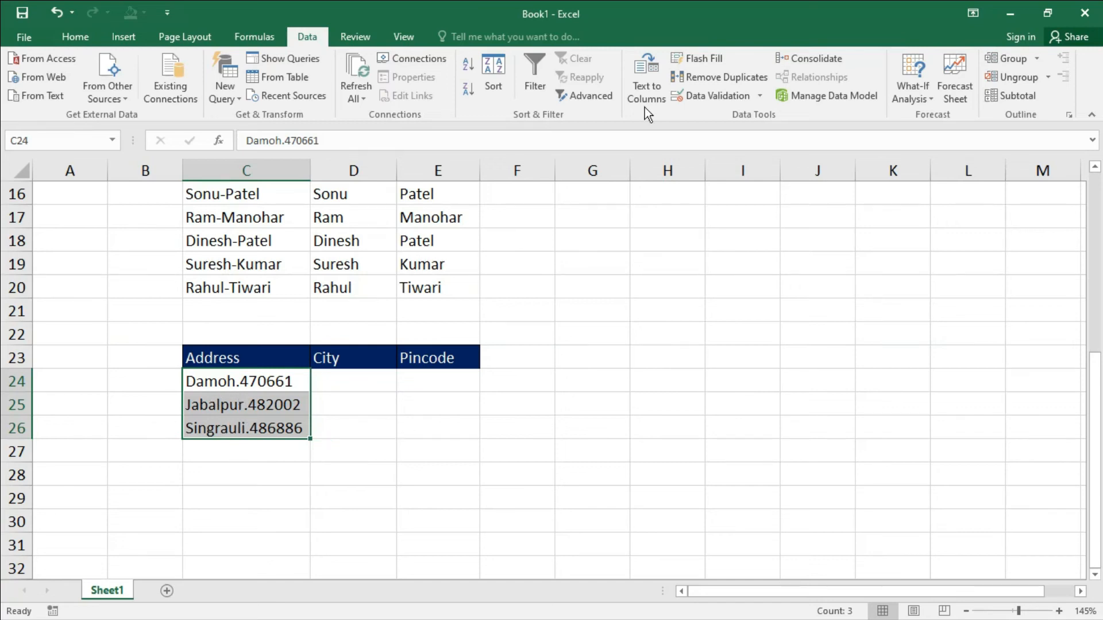
click(644, 89)
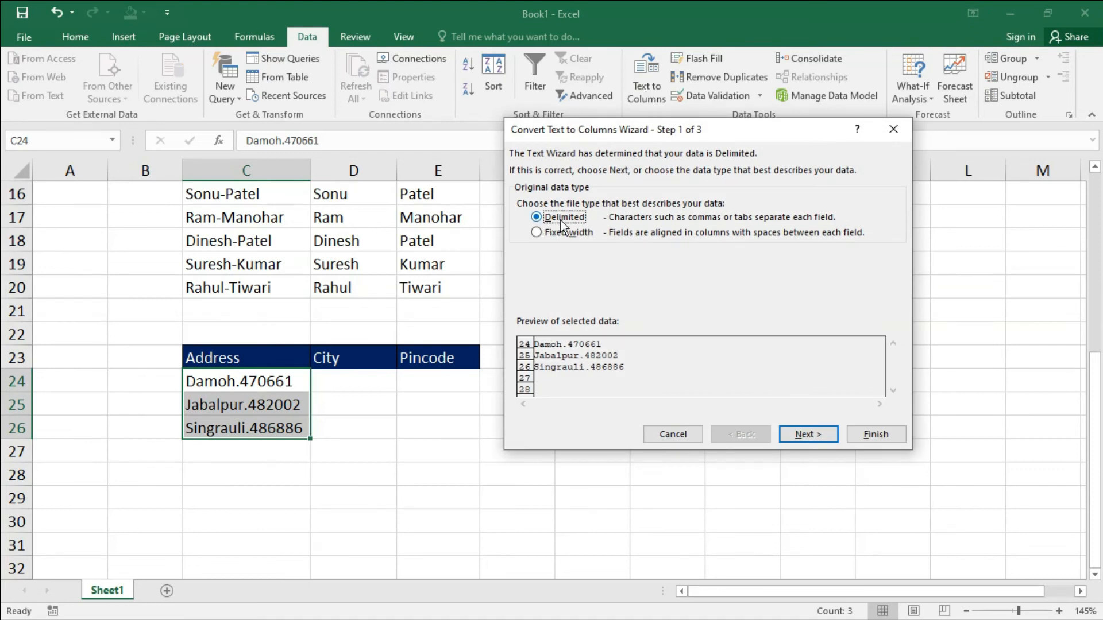
click(809, 440)
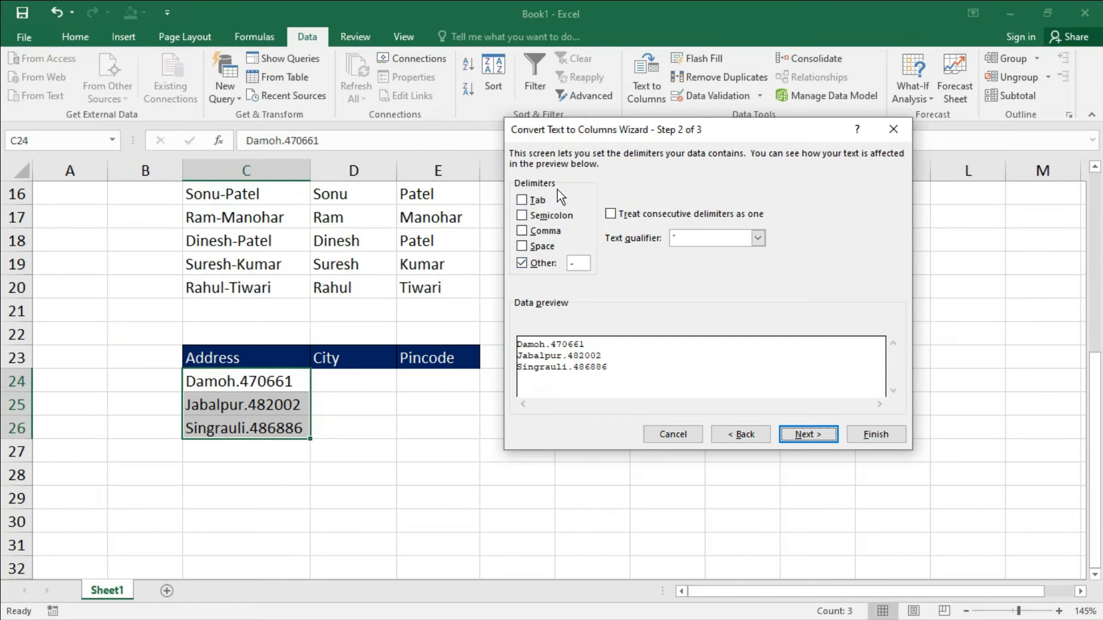
click(586, 262)
key(BackSpace)
text(.)
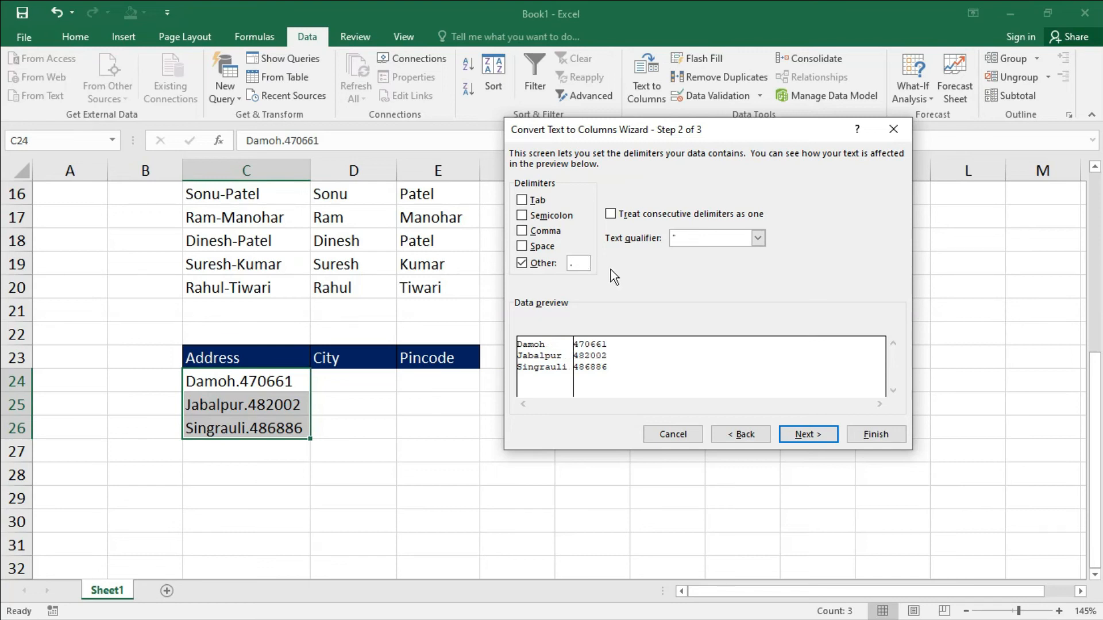
Set the destination of the address split to D24 and complete the conversion with the General column format
click(794, 435)
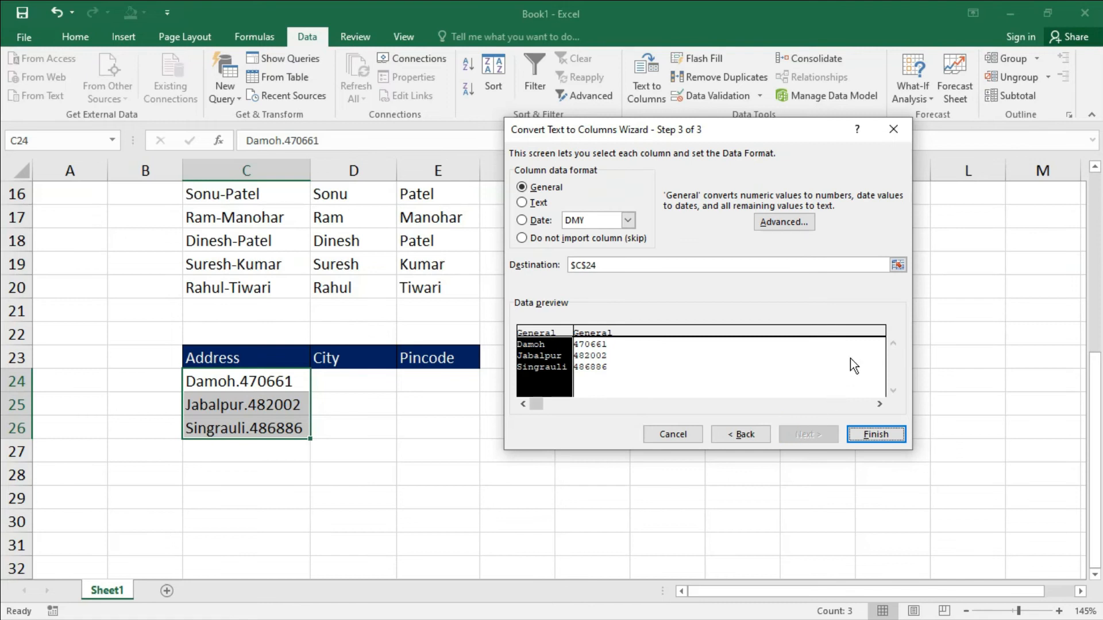
click(898, 266)
click(357, 379)
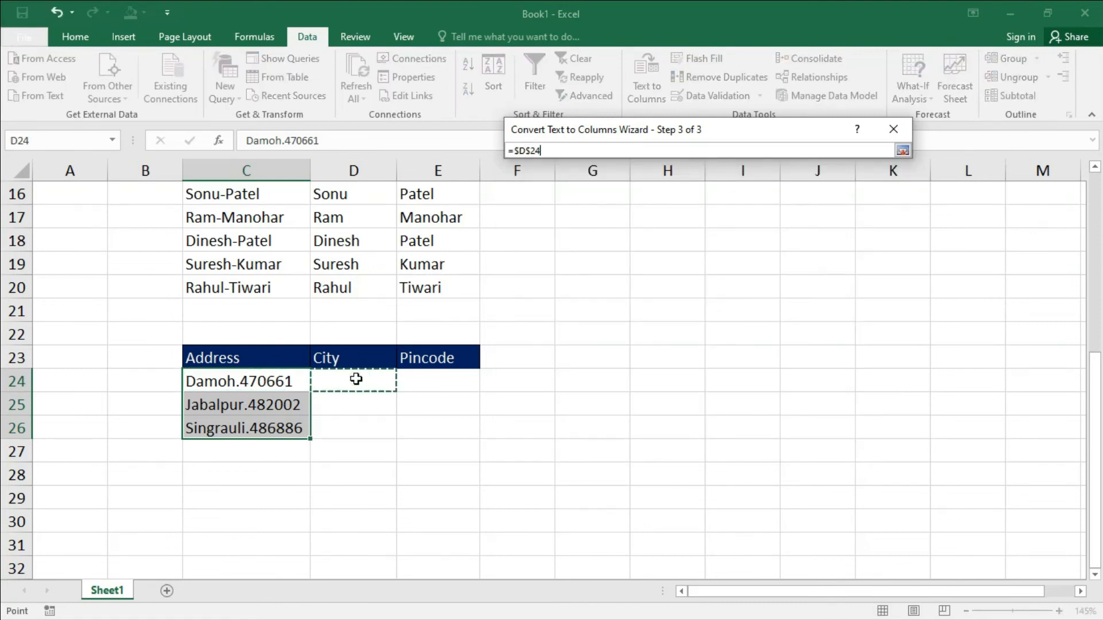
click(901, 151)
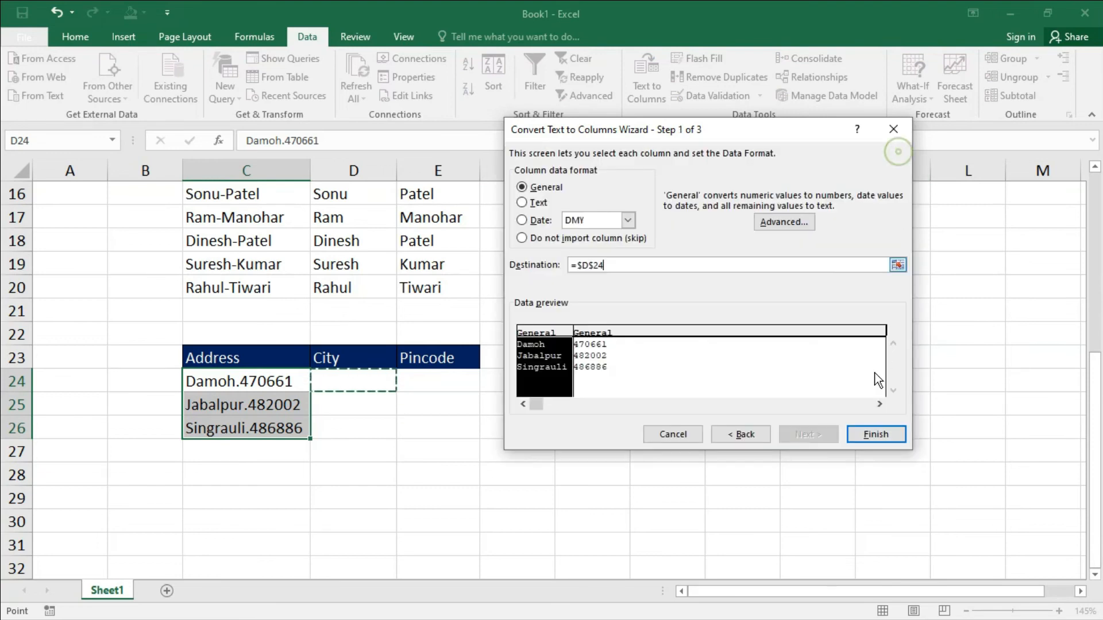
click(873, 432)
click(550, 458)
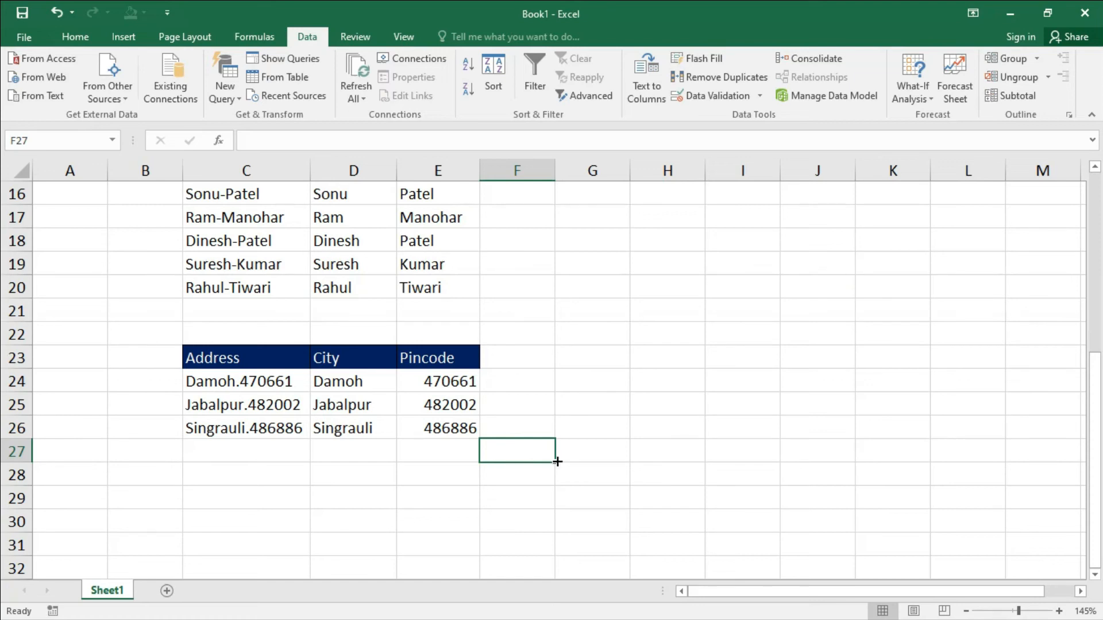
scroll(458, 291, up, 5)
click(432, 350)
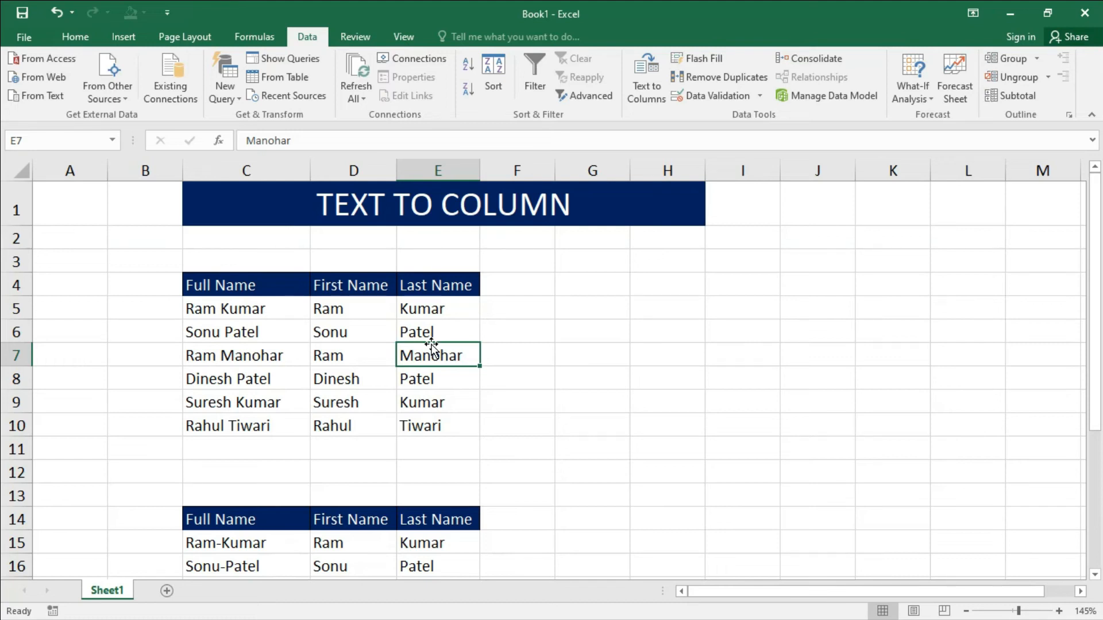
click(650, 97)
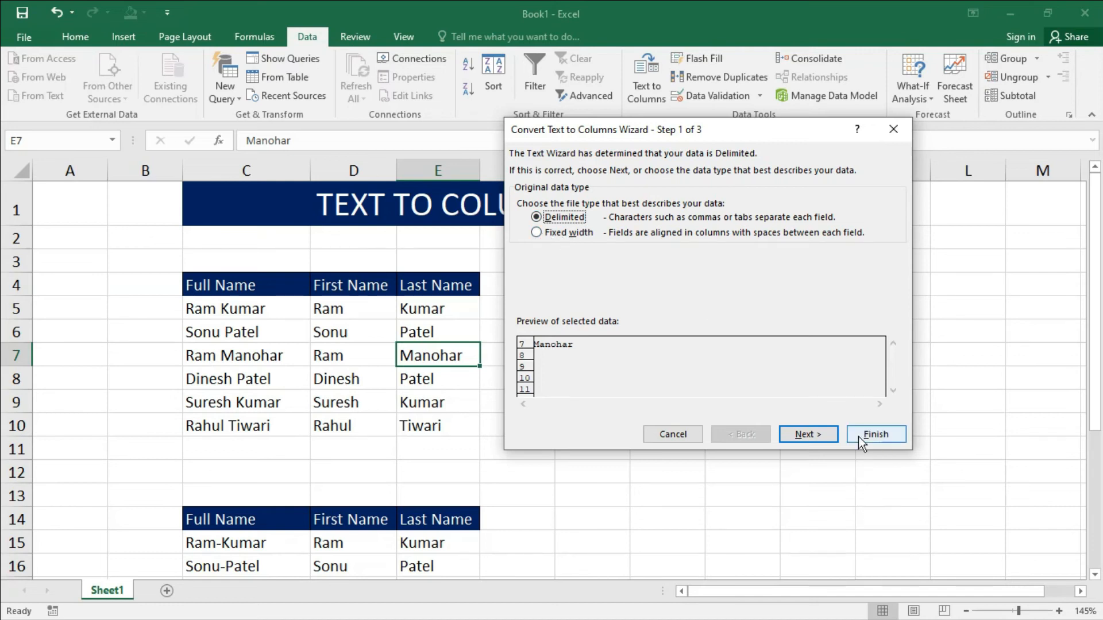
click(662, 432)
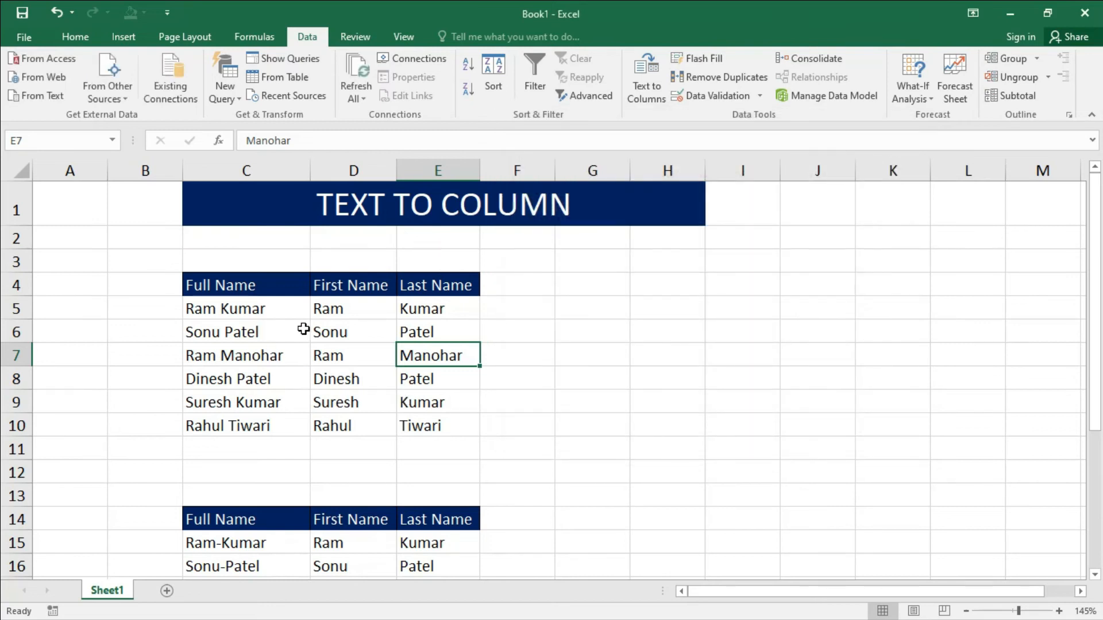
Clear the split first and last names in D5:E10 of the first table
click(348, 306)
shift+click(434, 424)
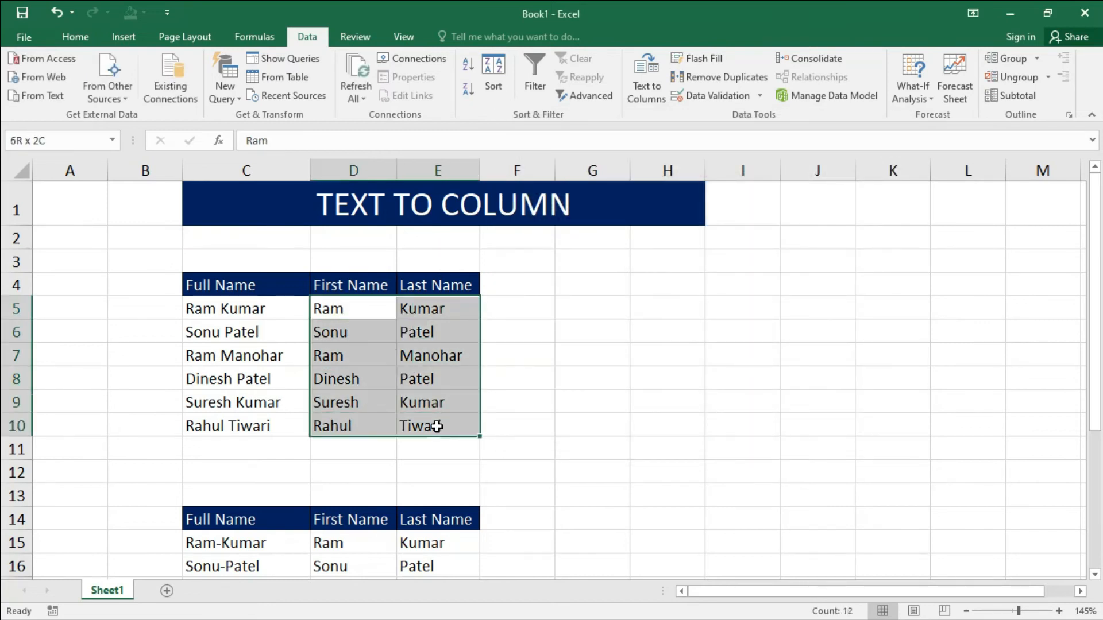
key(Delete)
Set up Text to Columns for the names in C5:C10 as Fixed width, with a single column break after the second character
drag(249, 311, 246, 423)
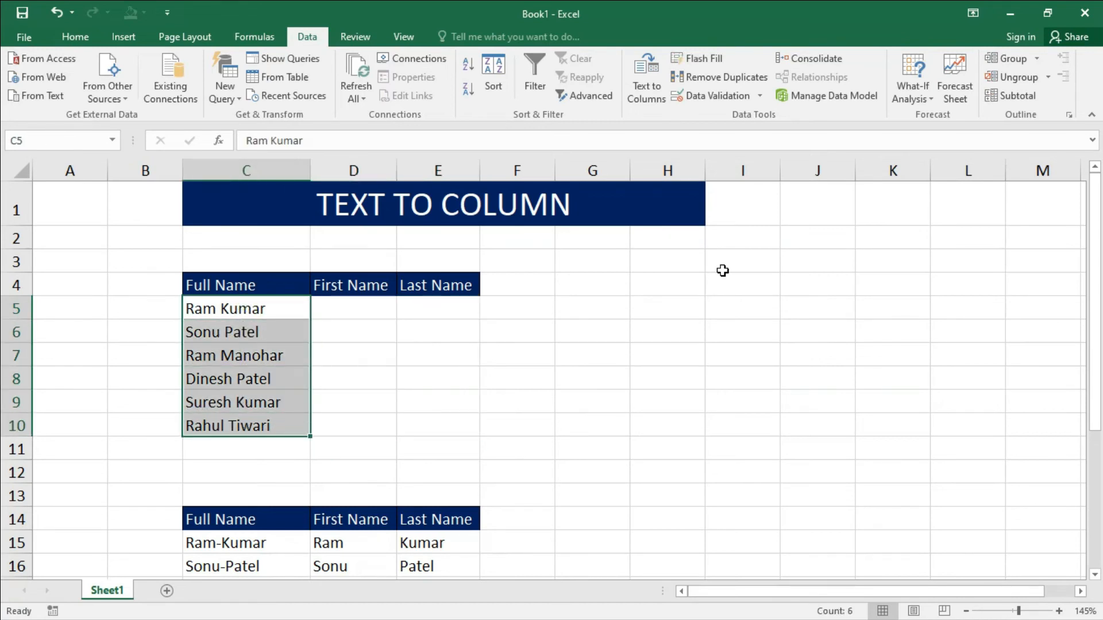
click(650, 94)
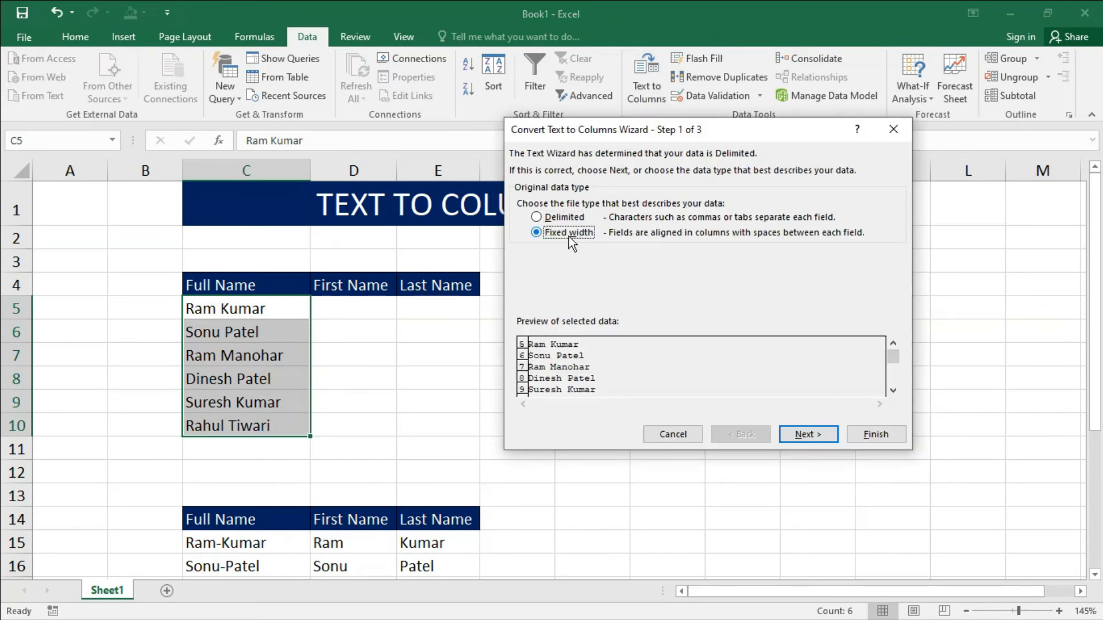
click(812, 435)
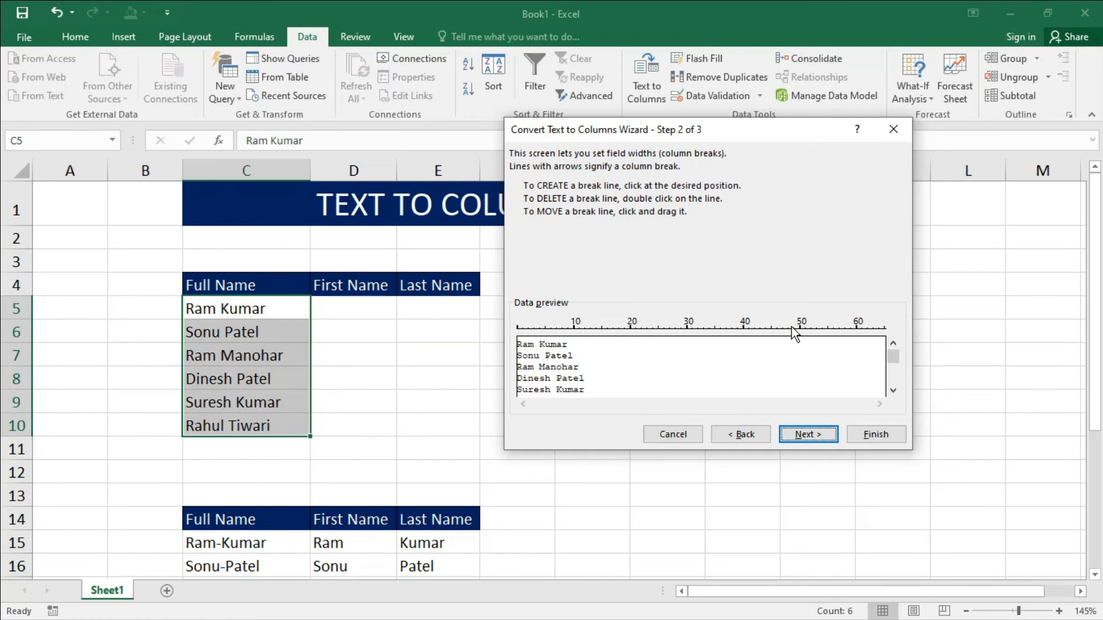
click(528, 330)
click(810, 434)
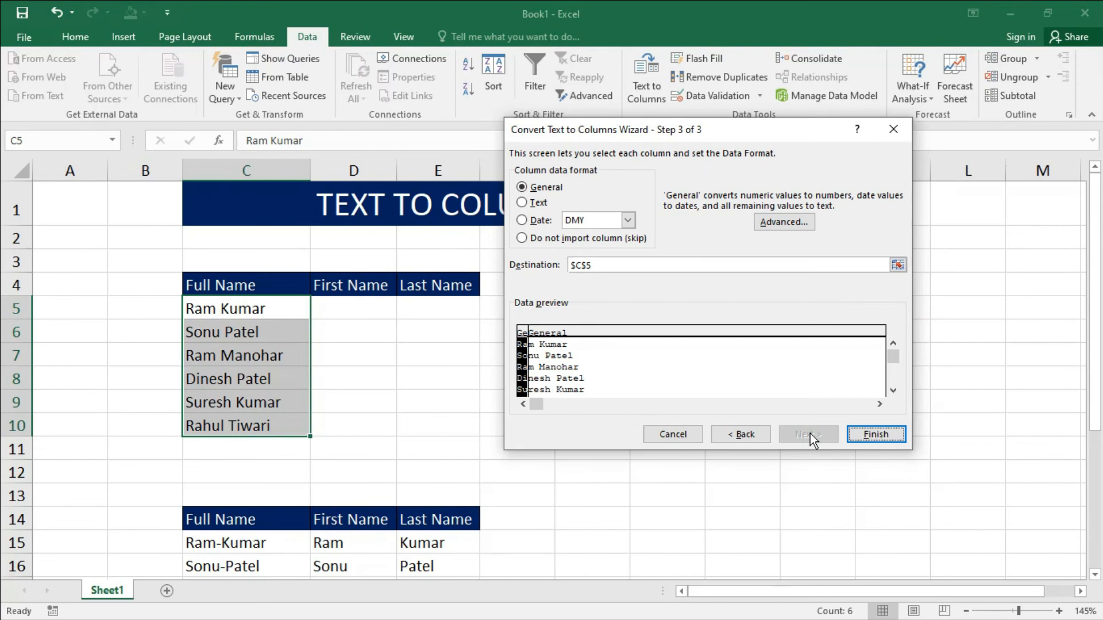
Try completing the single-break fixed-width split with D5 as the destination, and undo that split
click(897, 266)
click(356, 309)
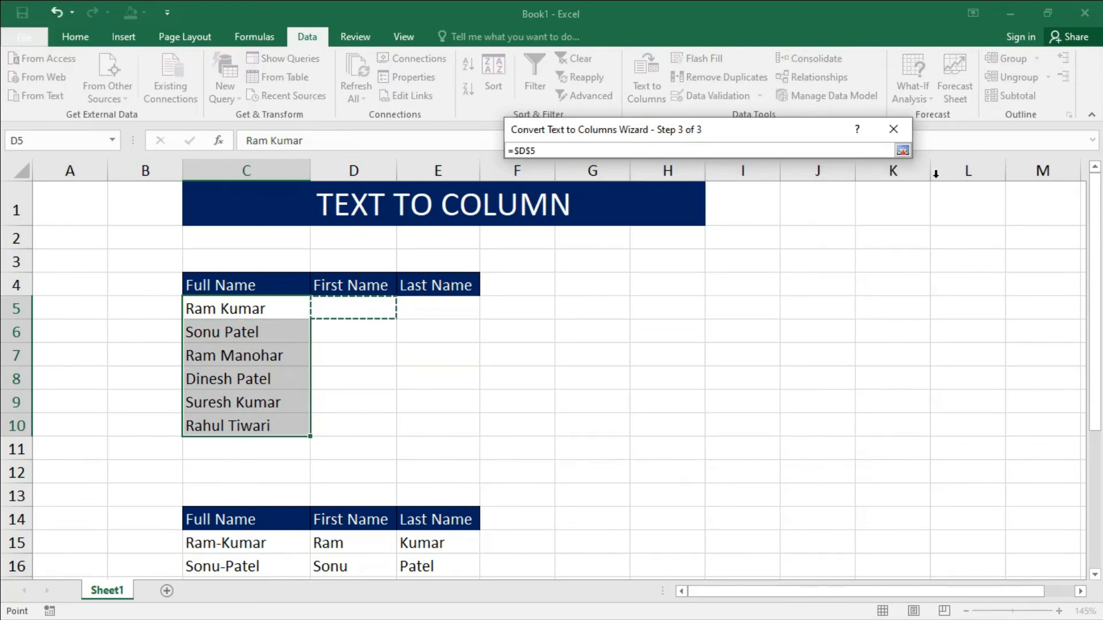
click(901, 150)
click(874, 435)
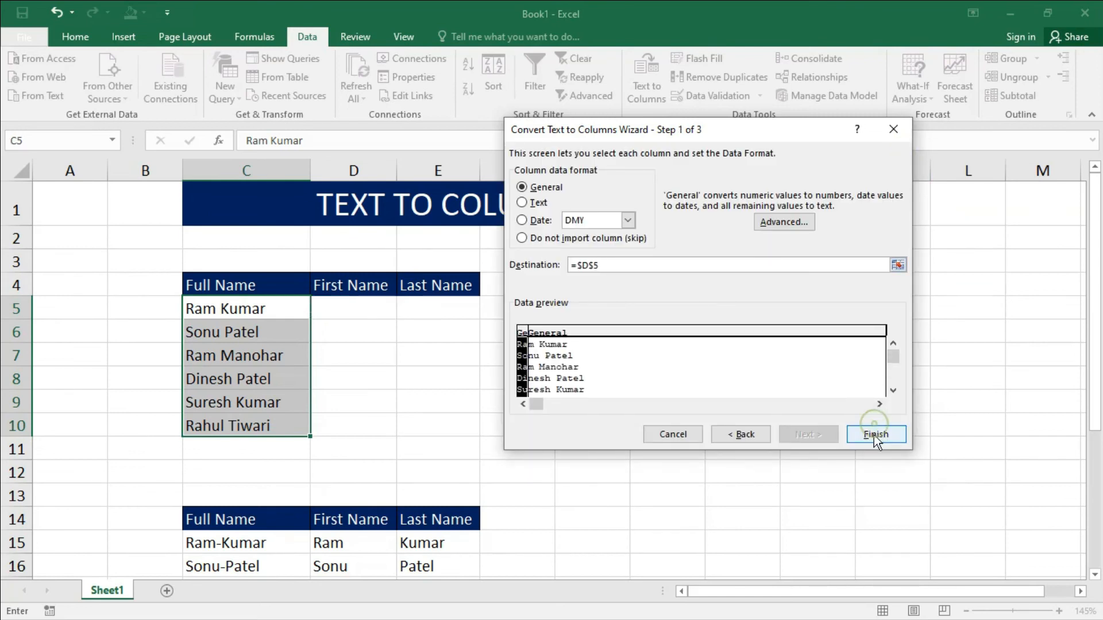
click(636, 408)
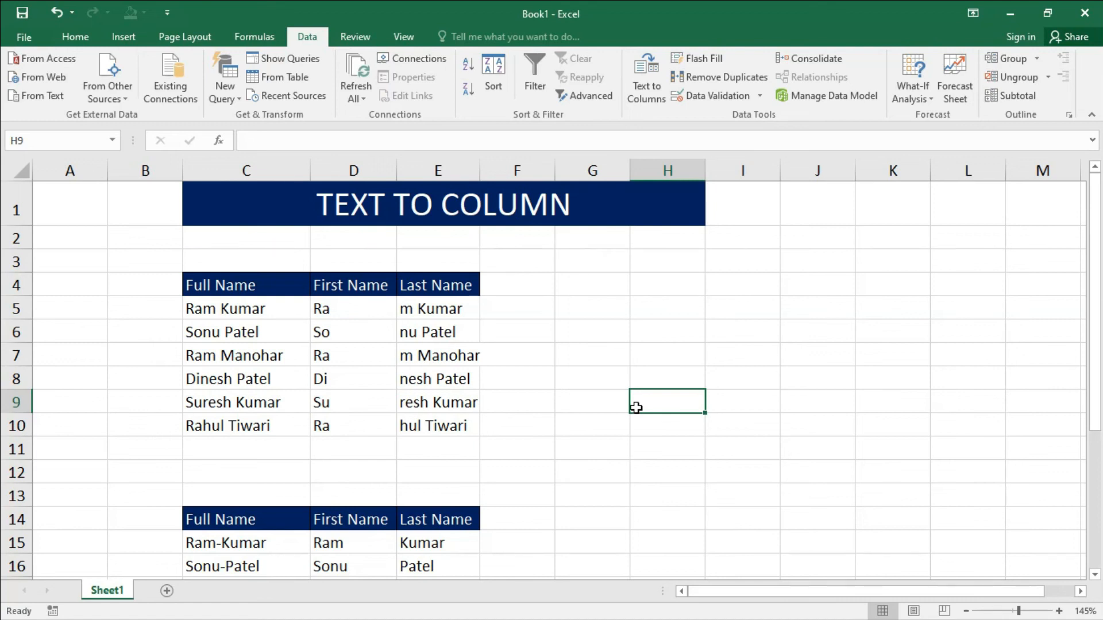
key(ctrl+z)
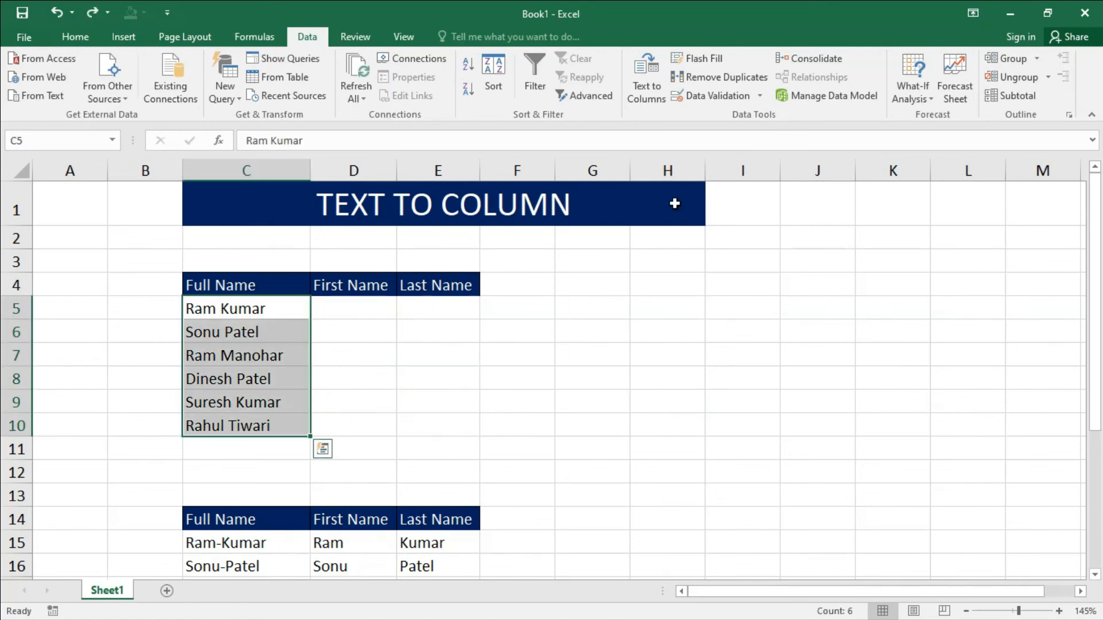
Set up a Fixed width split for the names in C5:C10, with column breaks at positions 2, 5 and 8
click(646, 85)
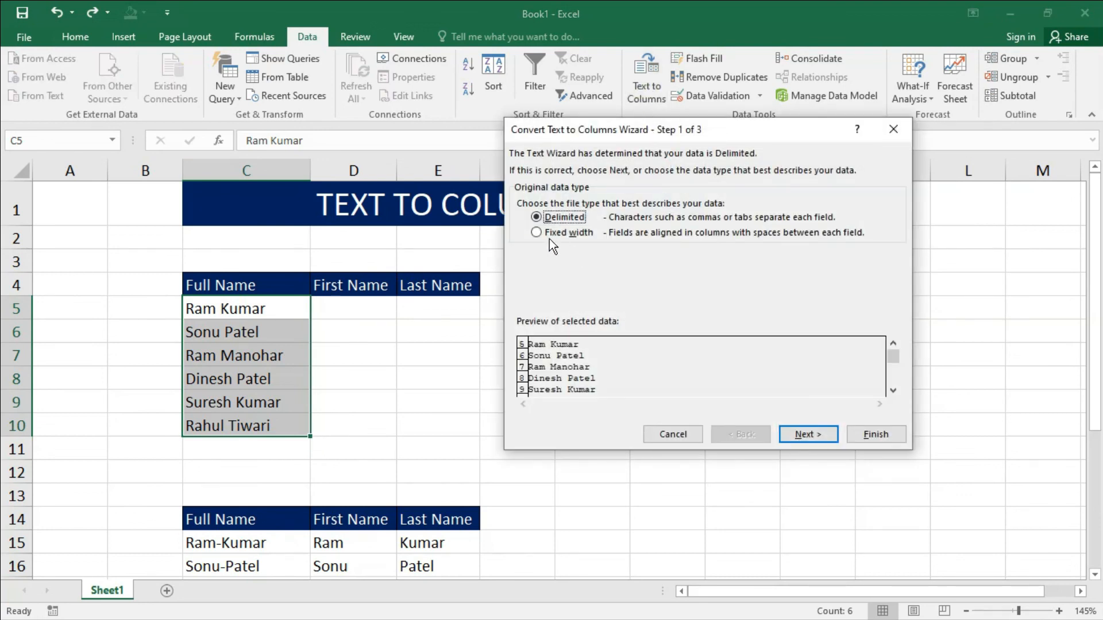
click(564, 234)
click(816, 436)
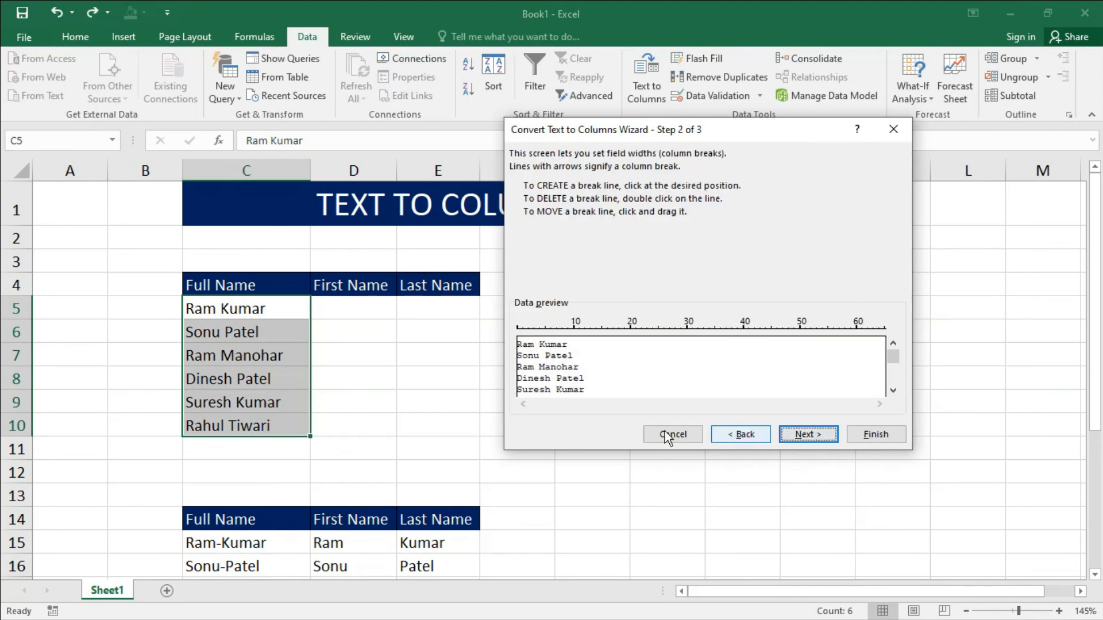
click(528, 333)
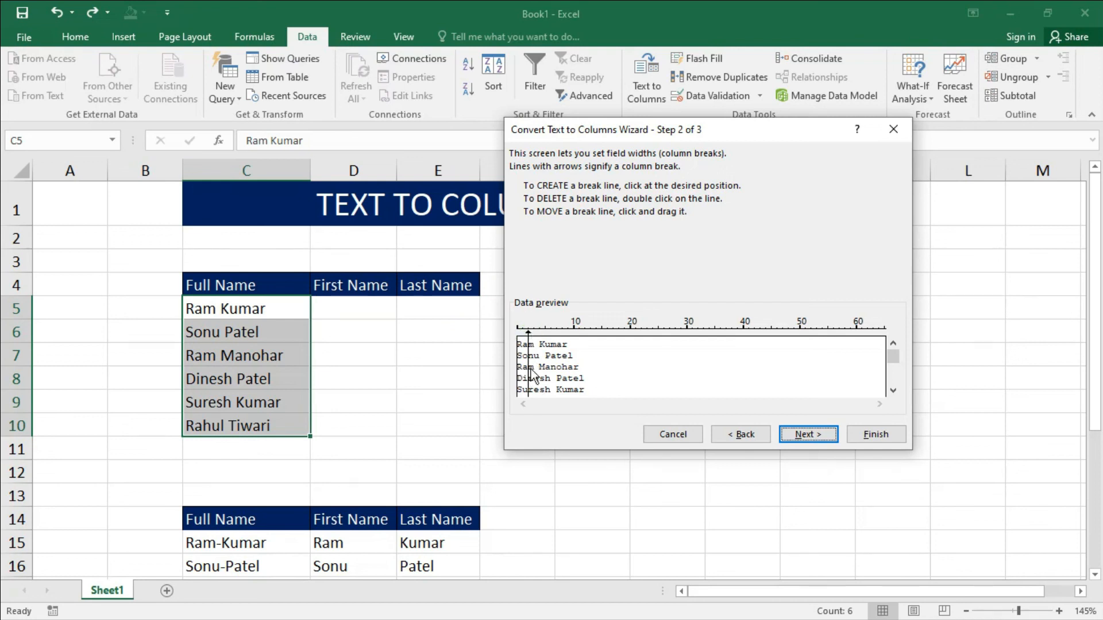
click(546, 330)
click(562, 330)
Set the destination of the fixed-width split to D5 and complete the conversion with the General column format
click(818, 435)
click(898, 265)
click(344, 308)
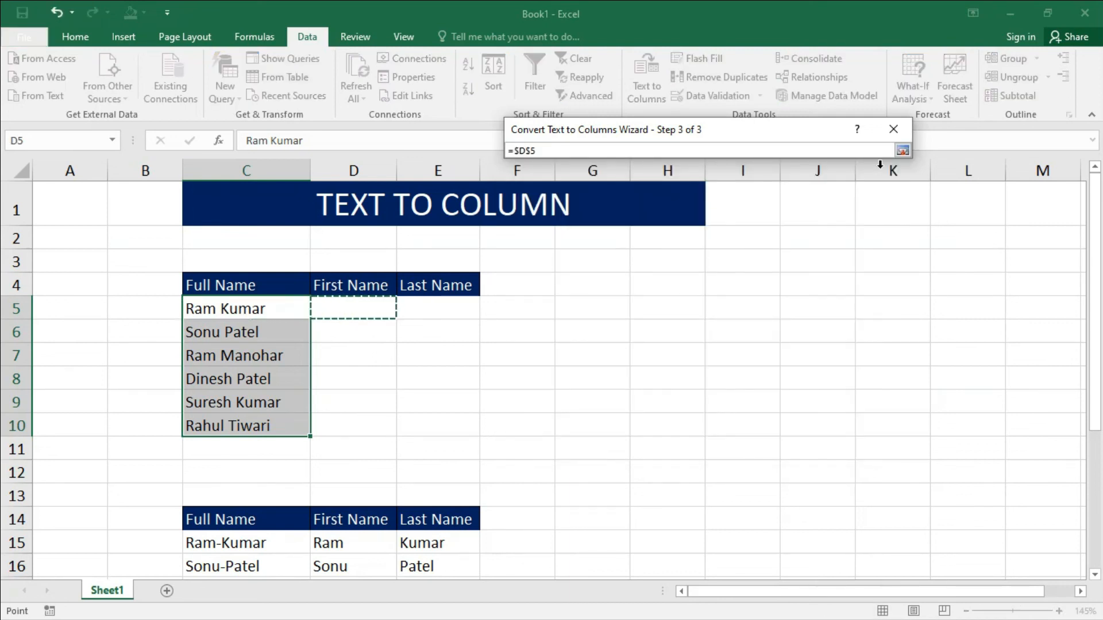
click(904, 150)
click(868, 438)
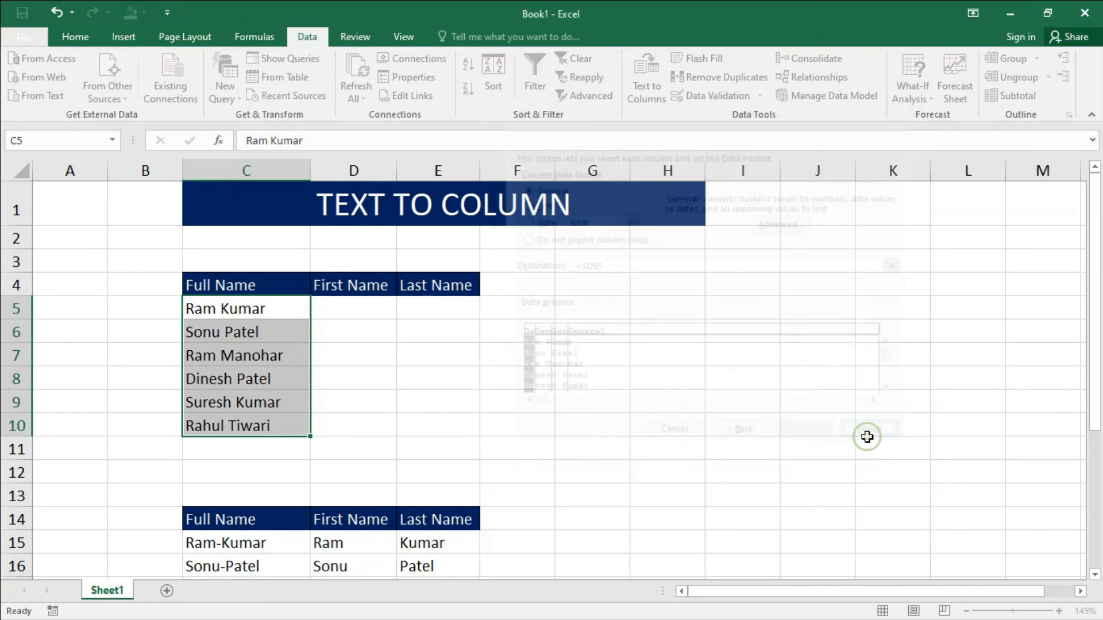